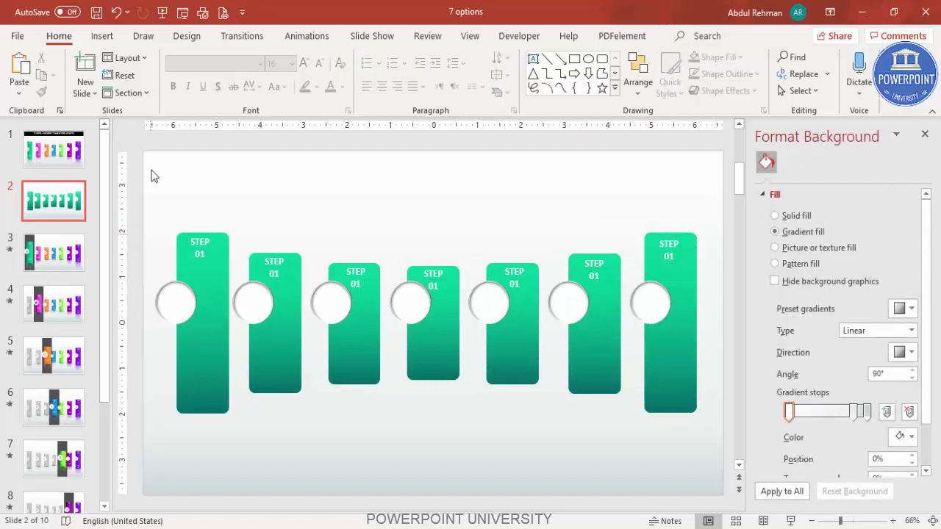
Step: Insert seven Analytics chart icons, including pie and bar chart icons, from the icon library
{"action": "left_click", "coordinate": [103, 35]}
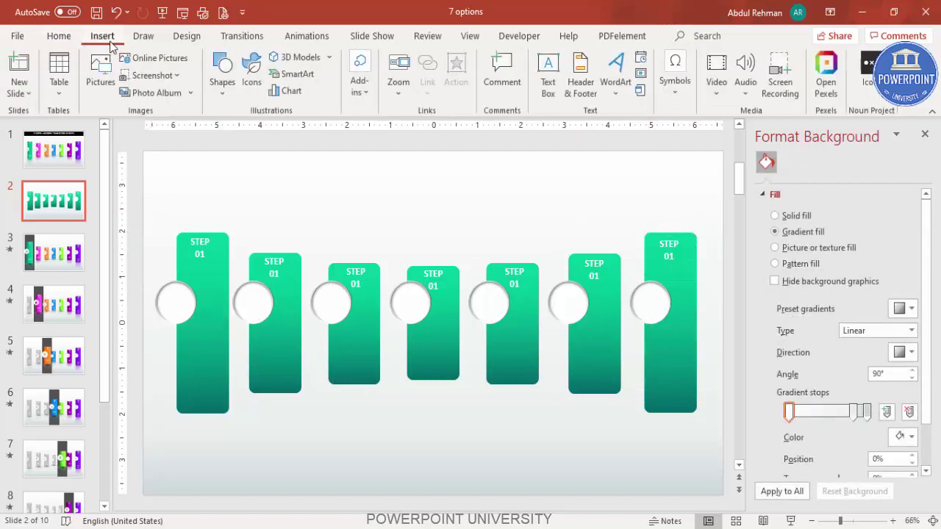
{"action": "left_click", "coordinate": [251, 73]}
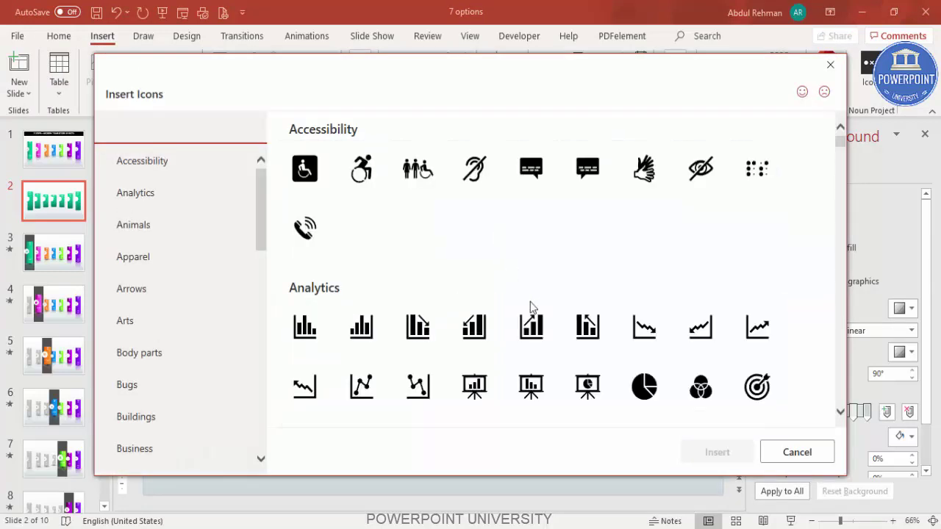
{"action": "left_click", "coordinate": [651, 388]}
{"action": "left_click", "coordinate": [592, 390]}
{"action": "left_click", "coordinate": [533, 389]}
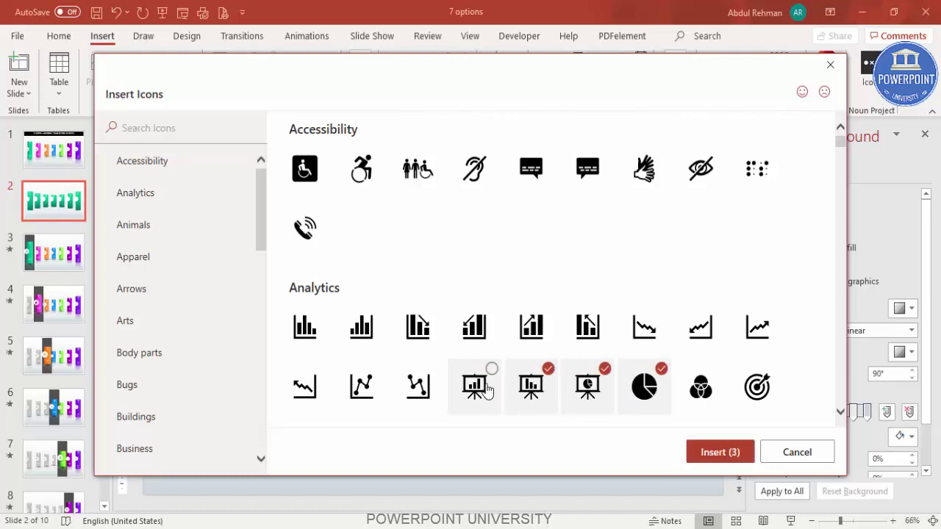
{"action": "left_click", "coordinate": [487, 390]}
{"action": "left_click", "coordinate": [414, 393]}
{"action": "left_click", "coordinate": [417, 337]}
{"action": "left_click", "coordinate": [477, 335]}
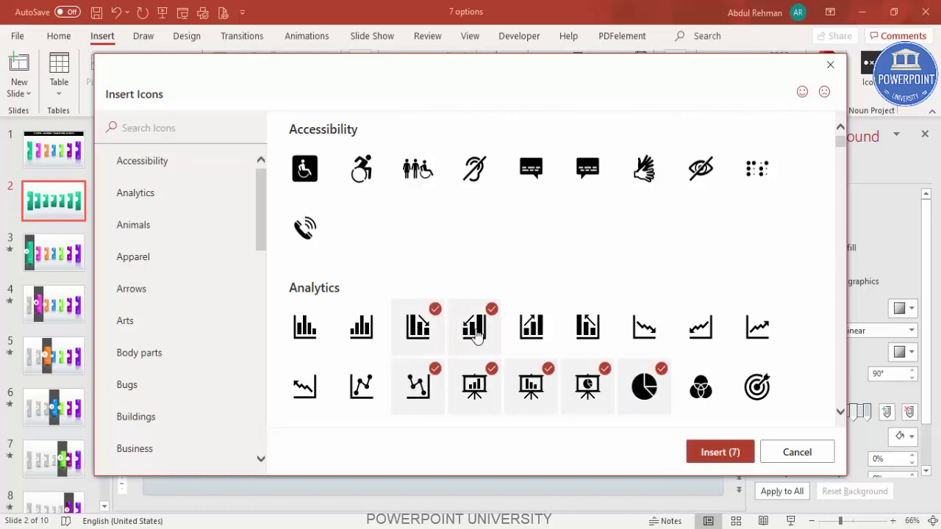
{"action": "left_click", "coordinate": [720, 452]}
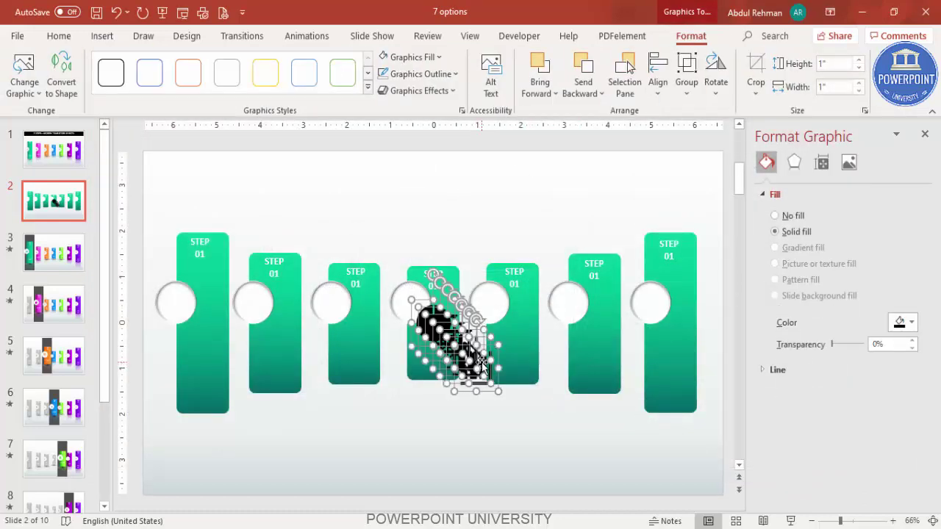
Step: Move the icon group below the step bars and set its height to 0.4 inch
{"action": "left_click_drag", "start_coordinate": [482, 360], "coordinate": [522, 459]}
{"action": "left_click", "coordinate": [840, 65]}
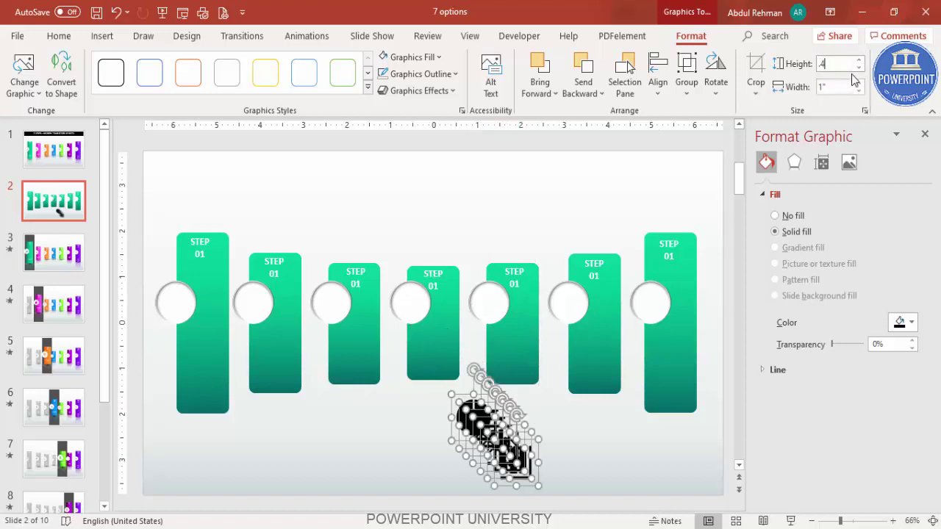
{"action": "key", "text": "Return"}
{"action": "left_click", "coordinate": [510, 396]}
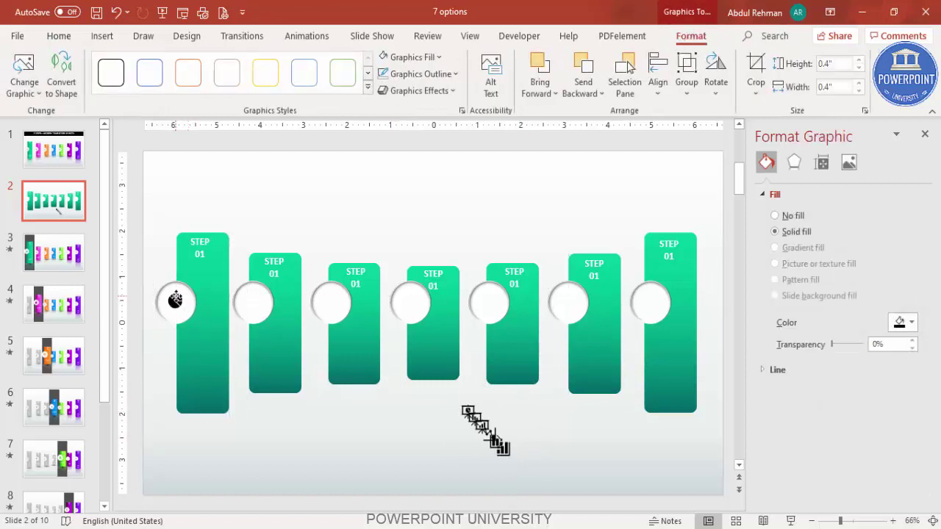
Step: Drag each chart icon into its own white circle, from the first to the seventh
{"action": "left_click_drag", "start_coordinate": [177, 299], "coordinate": [331, 302]}
{"action": "left_click_drag", "start_coordinate": [484, 430], "coordinate": [409, 300]}
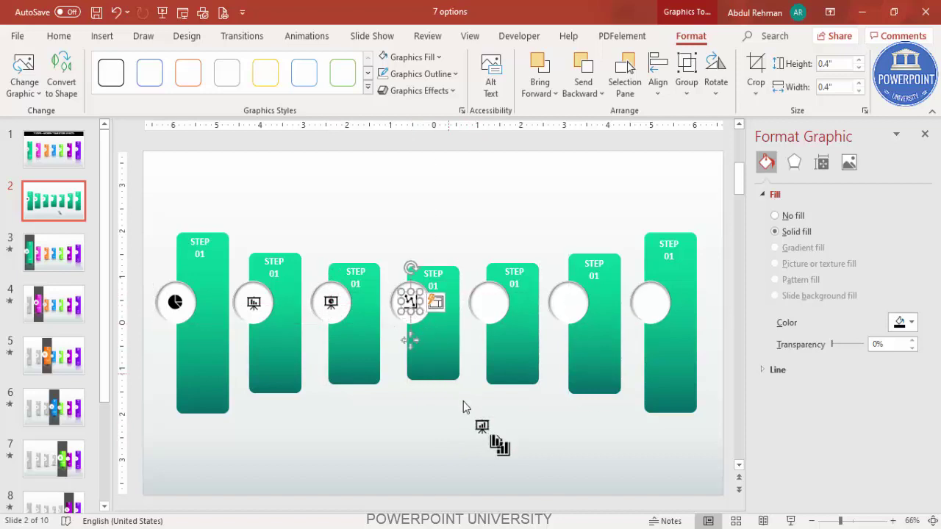
{"action": "left_click_drag", "start_coordinate": [482, 426], "coordinate": [488, 301]}
{"action": "left_click_drag", "start_coordinate": [500, 444], "coordinate": [649, 307]}
{"action": "left_click", "coordinate": [587, 457]}
{"action": "left_click", "coordinate": [580, 470]}
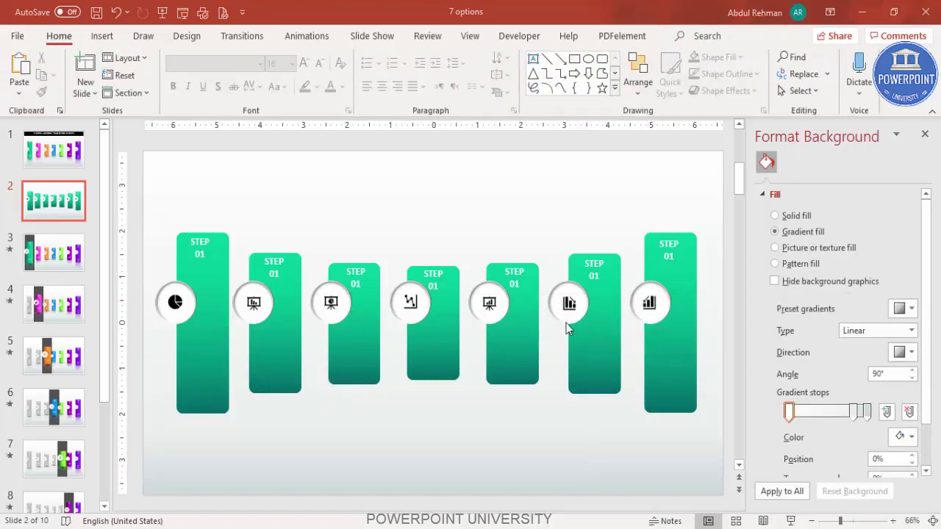
Step: Select all seven white circles together
{"action": "left_click", "coordinate": [646, 293]}
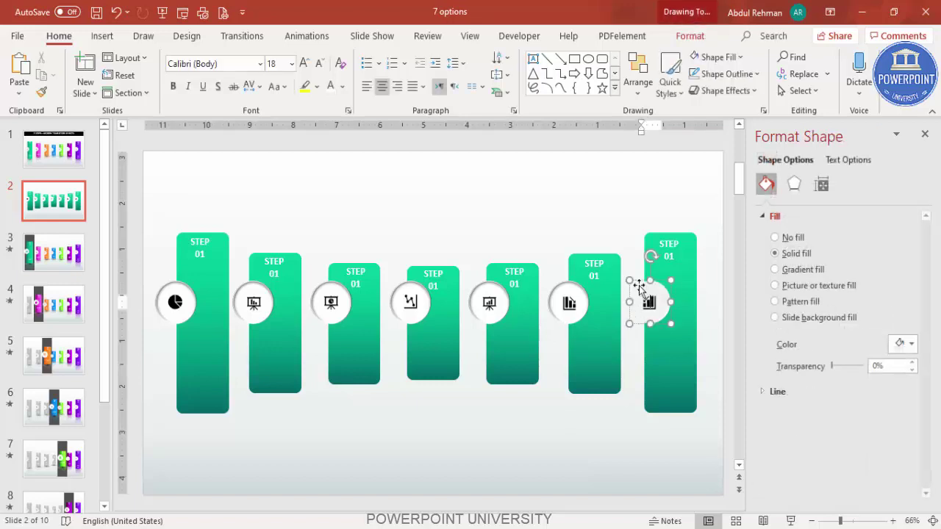
{"action": "left_click", "coordinate": [556, 293], "text": "shift"}
{"action": "left_click", "coordinate": [483, 288], "text": "shift"}
{"action": "left_click", "coordinate": [410, 294], "text": "shift"}
{"action": "left_click", "coordinate": [329, 295], "text": "shift"}
{"action": "left_click", "coordinate": [259, 293], "text": "shift"}
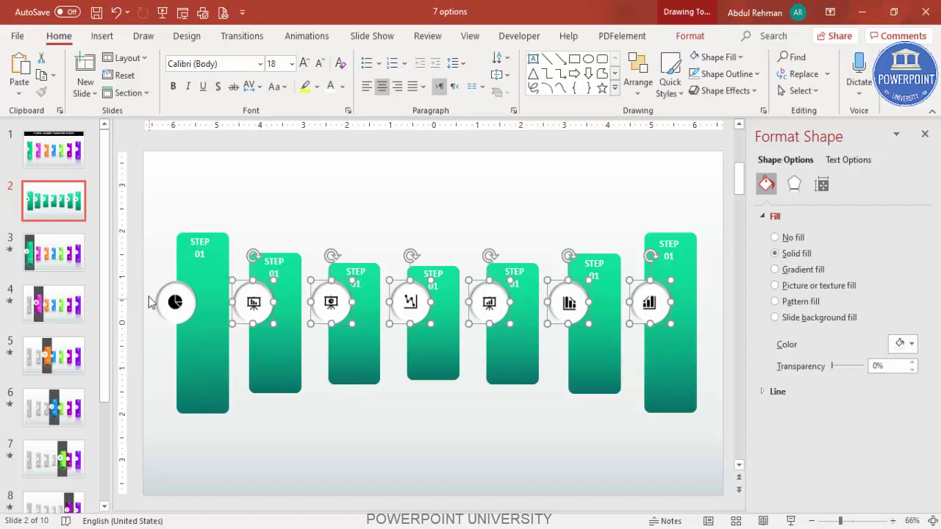
{"action": "left_click", "coordinate": [171, 297], "text": "shift"}
Step: Apply an Offset: Bottom Right shadow to the circles with distance raised to 10 pt
{"action": "left_click", "coordinate": [794, 183]}
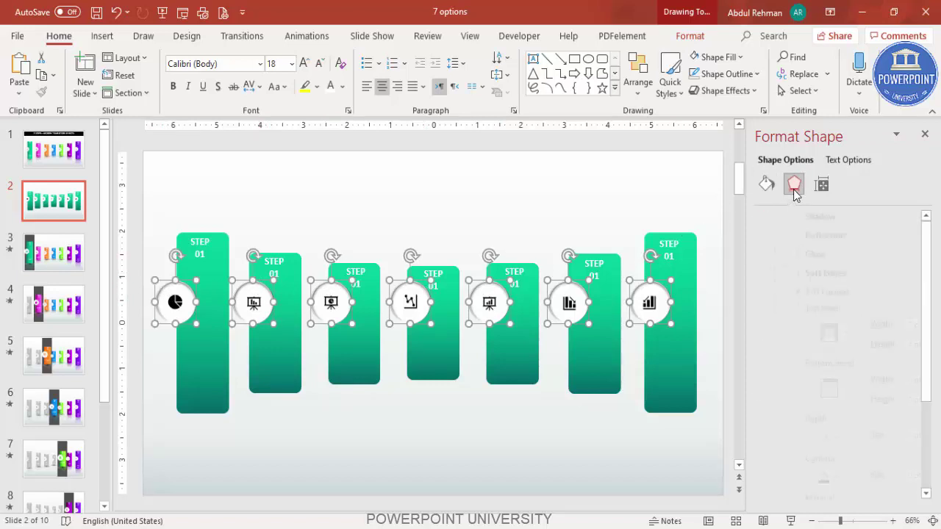
{"action": "left_click", "coordinate": [784, 216]}
{"action": "left_click", "coordinate": [904, 235]}
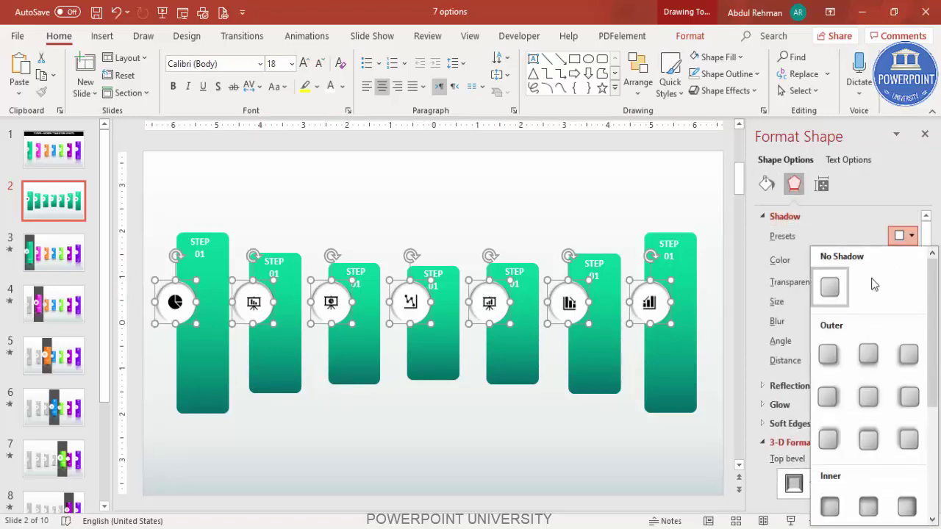
{"action": "left_click", "coordinate": [829, 355]}
{"action": "left_click", "coordinate": [913, 356]}
{"action": "left_click", "coordinate": [913, 356]}
{"action": "left_click", "coordinate": [912, 356]}
{"action": "left_click", "coordinate": [416, 465]}
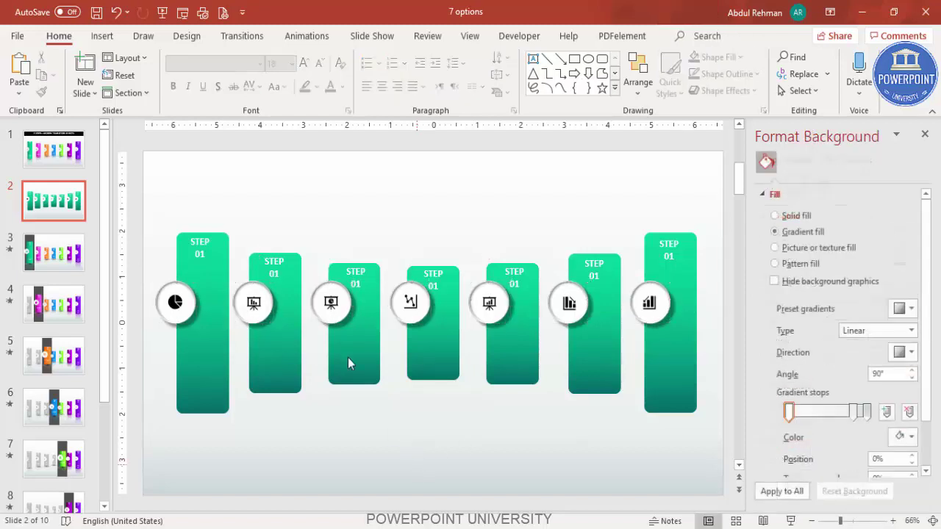
Step: Create a centred, white, 12 pt 'Add detail text here' text box wrapped onto two lines
{"action": "left_click", "coordinate": [102, 35]}
{"action": "left_click", "coordinate": [548, 74]}
{"action": "left_click_drag", "start_coordinate": [457, 184], "coordinate": [548, 204]}
{"action": "type", "text": "Add"}
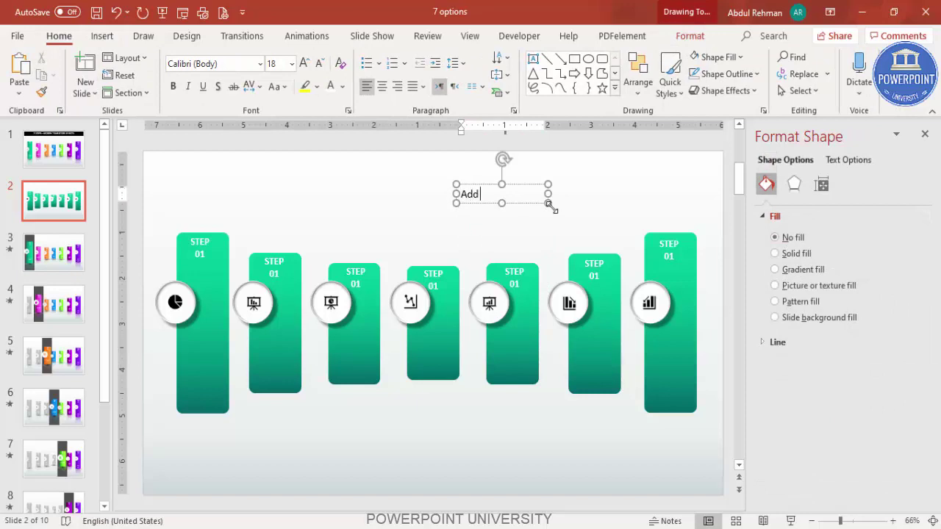
{"action": "type", "text": " detail text here"}
{"action": "key", "text": "Escape"}
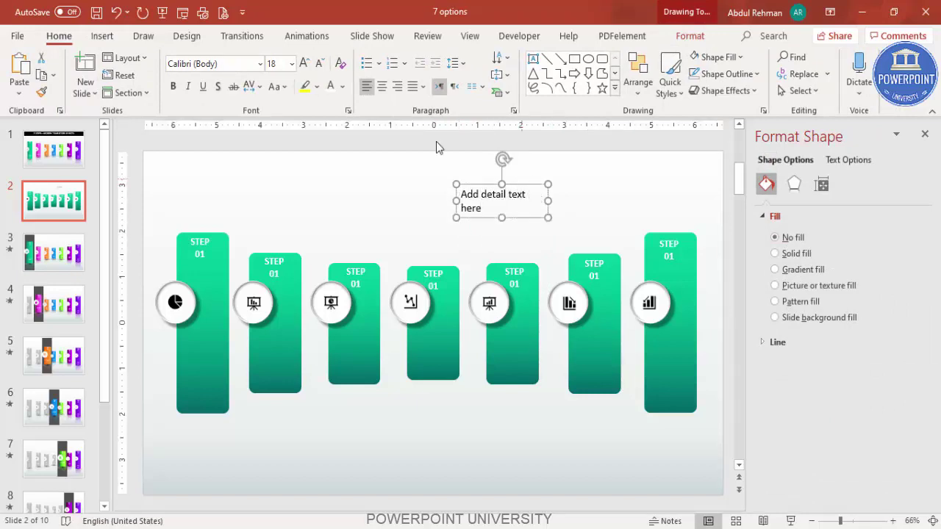
{"action": "left_click", "coordinate": [381, 86]}
{"action": "left_click_drag", "start_coordinate": [453, 198], "coordinate": [477, 200]}
{"action": "left_click", "coordinate": [319, 64]}
{"action": "left_click", "coordinate": [320, 64]}
{"action": "left_click", "coordinate": [320, 64]}
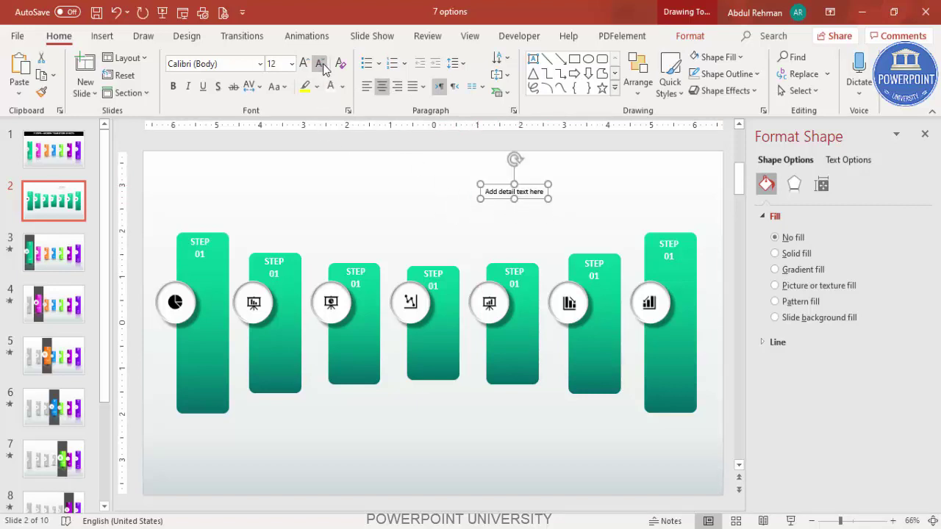
{"action": "left_click_drag", "start_coordinate": [479, 198], "coordinate": [222, 372]}
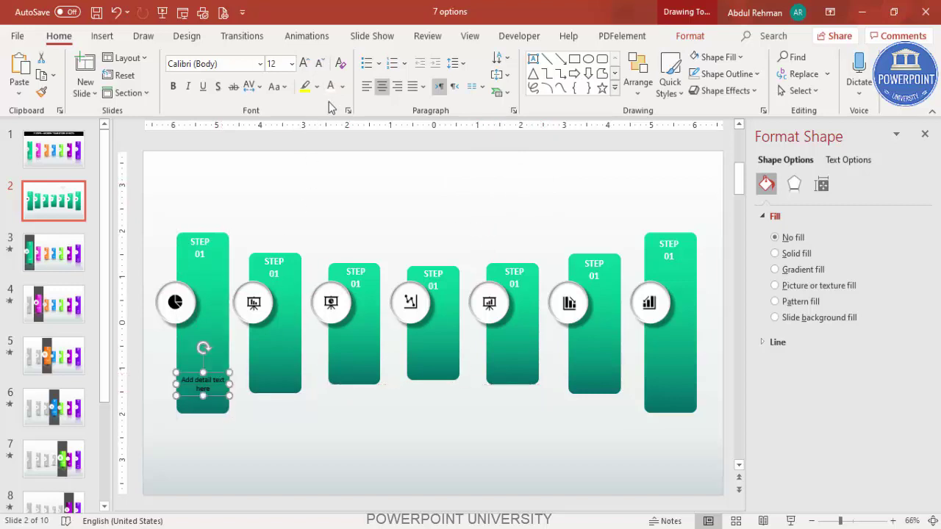
{"action": "left_click", "coordinate": [330, 86]}
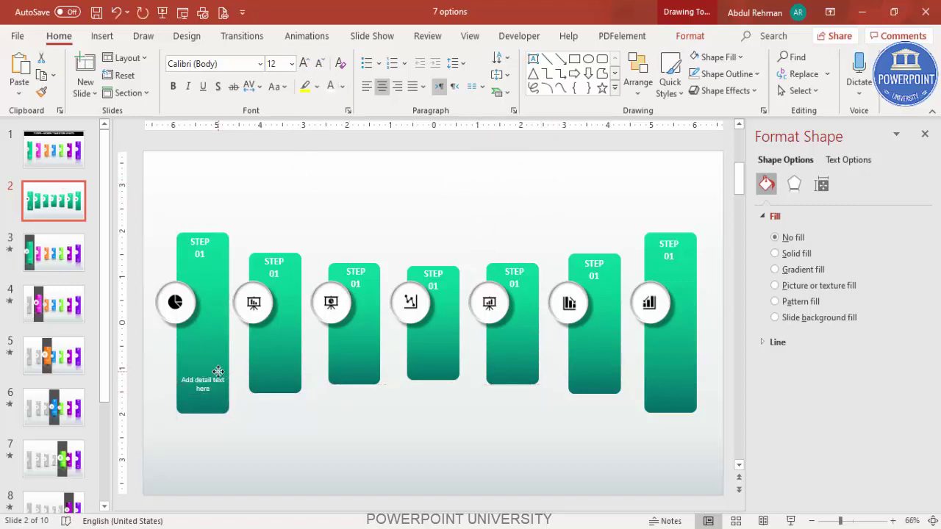
Step: Duplicate the caption into the lower part of STEP bars two through seven
{"action": "key", "text": "ctrl+d"}
{"action": "left_click_drag", "start_coordinate": [230, 382], "coordinate": [289, 365]}
{"action": "key", "text": "ctrl+d"}
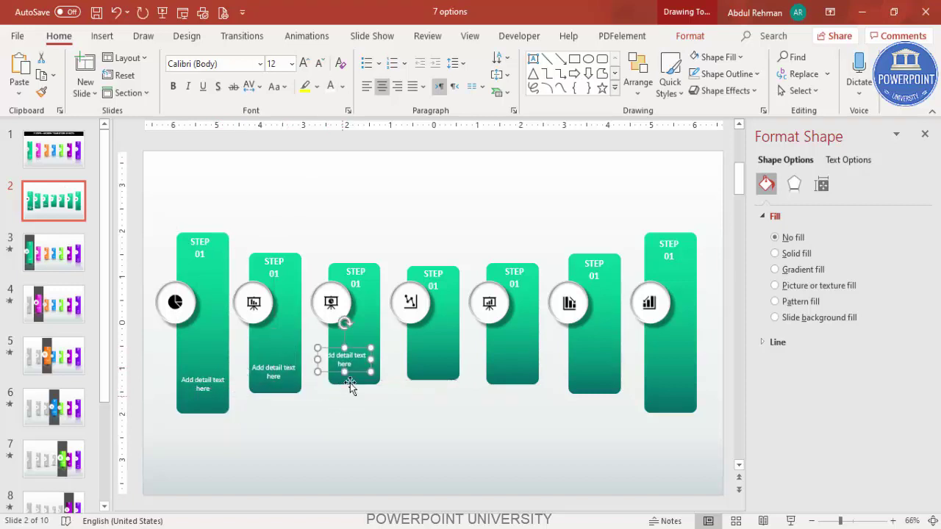
{"action": "left_click_drag", "start_coordinate": [355, 351], "coordinate": [366, 357]}
{"action": "key", "text": "ctrl+d"}
{"action": "left_click_drag", "start_coordinate": [449, 344], "coordinate": [449, 346]}
{"action": "key", "text": "ctrl+d"}
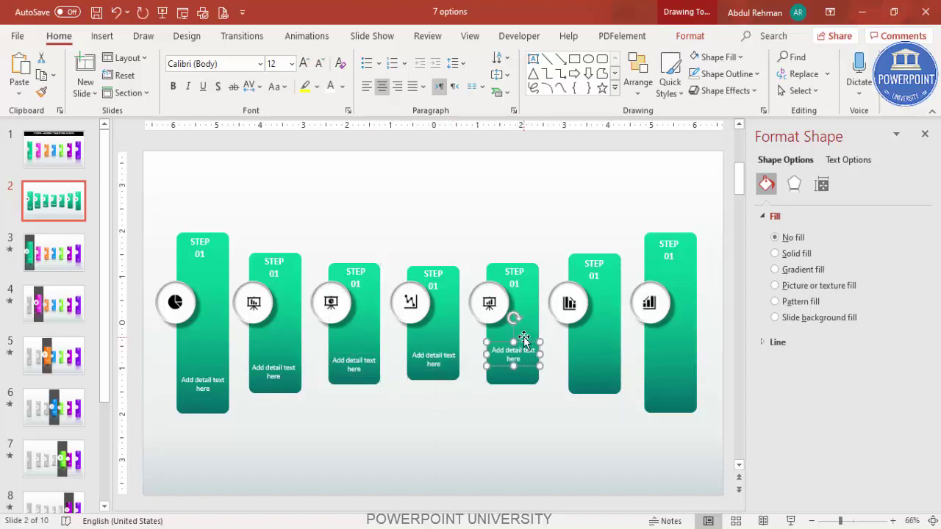
{"action": "left_click_drag", "start_coordinate": [526, 342], "coordinate": [526, 351]}
{"action": "key", "text": "ctrl+d"}
{"action": "left_click_drag", "start_coordinate": [606, 352], "coordinate": [610, 354]}
{"action": "key", "text": "ctrl+d"}
{"action": "left_click_drag", "start_coordinate": [688, 364], "coordinate": [681, 374]}
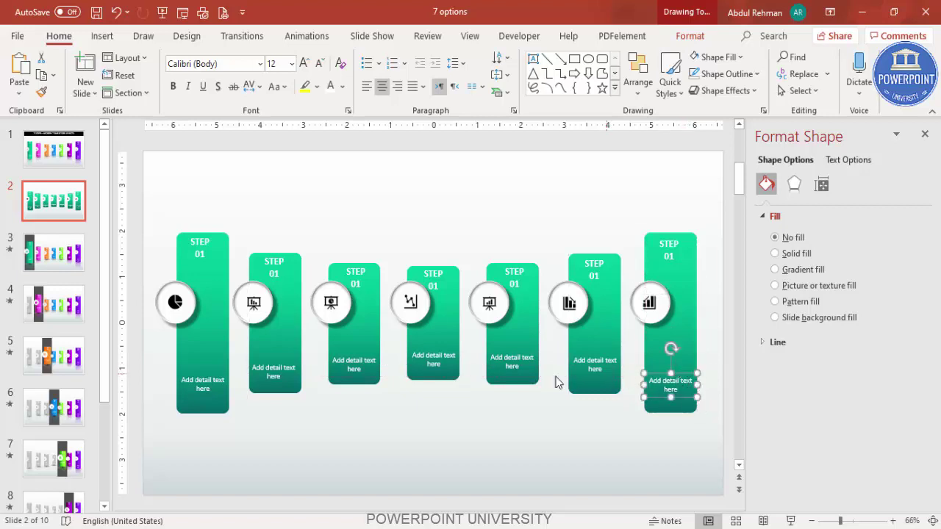
{"action": "left_click", "coordinate": [597, 421]}
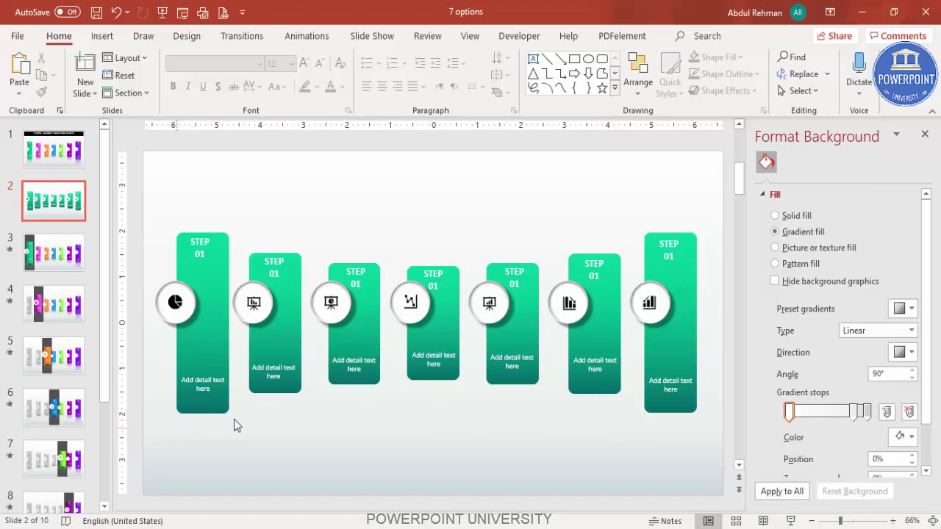
Step: Draw an oval above the bars and remove its outline
{"action": "left_click", "coordinate": [102, 36]}
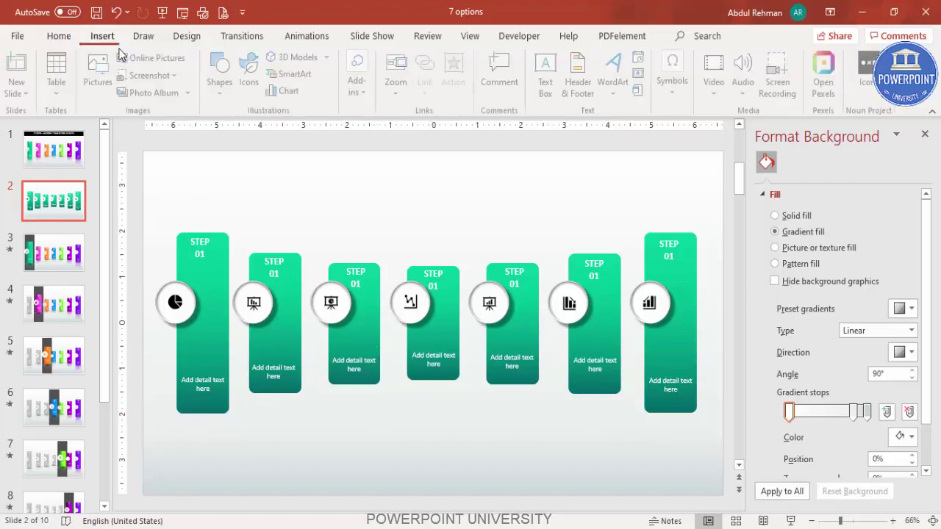
{"action": "left_click", "coordinate": [230, 98]}
{"action": "left_click", "coordinate": [219, 273]}
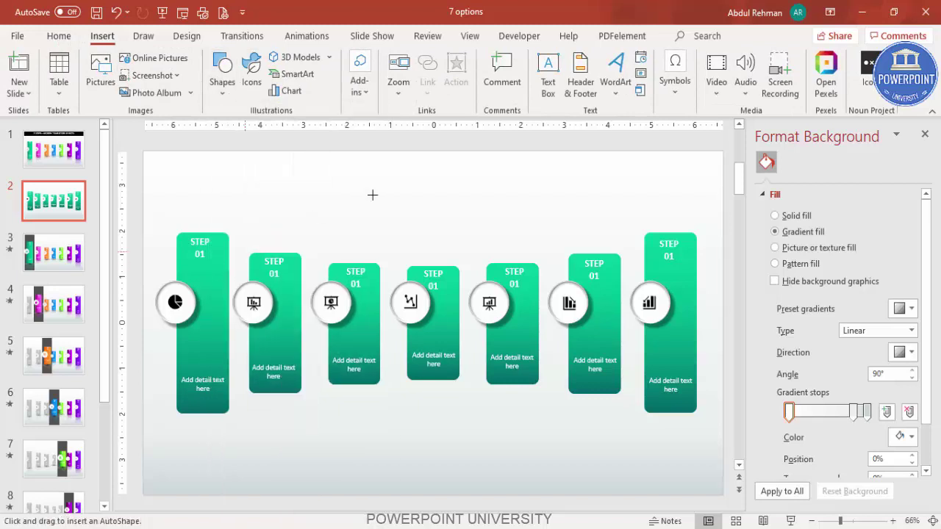
{"action": "left_click_drag", "start_coordinate": [402, 176], "coordinate": [549, 210]}
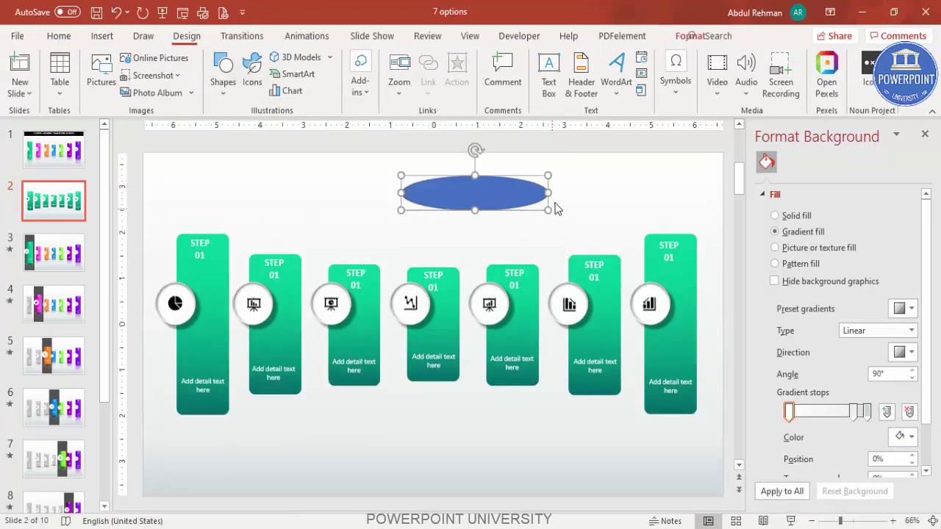
{"action": "left_click", "coordinate": [369, 75]}
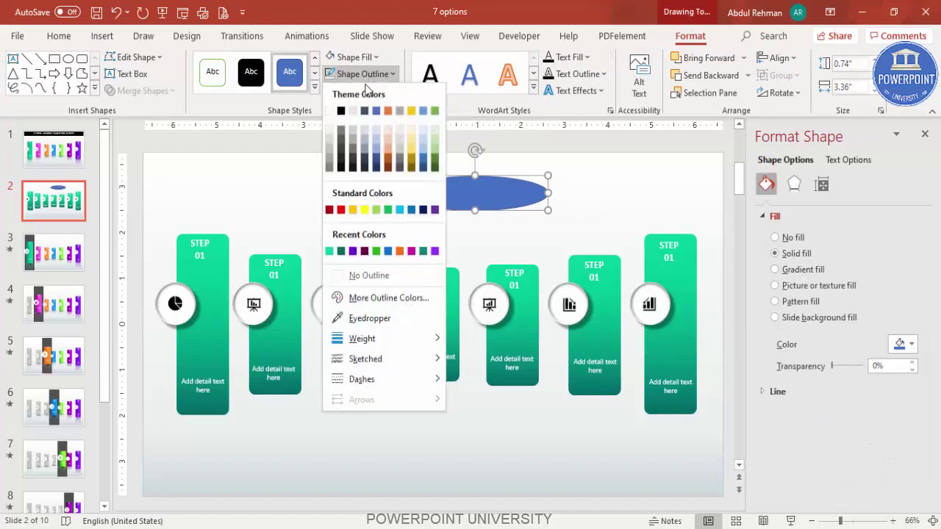
{"action": "left_click", "coordinate": [368, 273]}
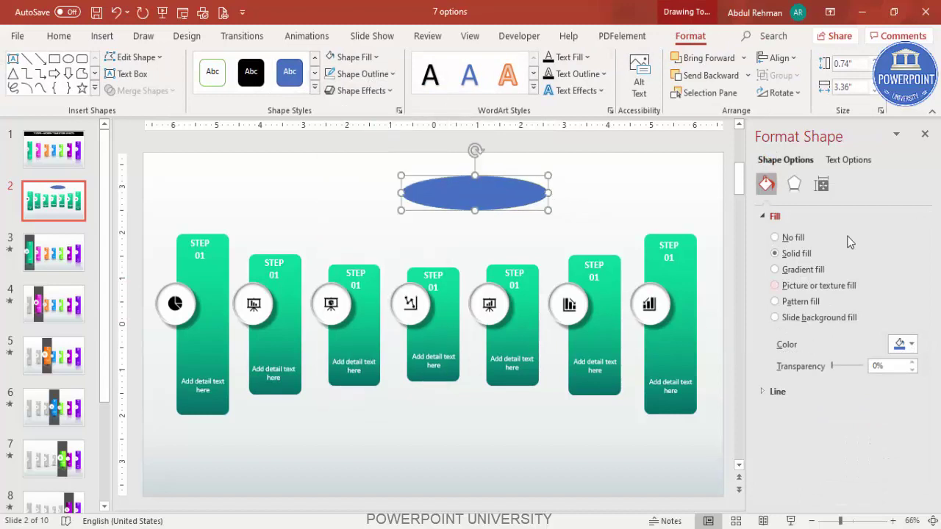
Step: Give the ellipse a two-stop Radial gradient fill running From Center
{"action": "left_click", "coordinate": [794, 185]}
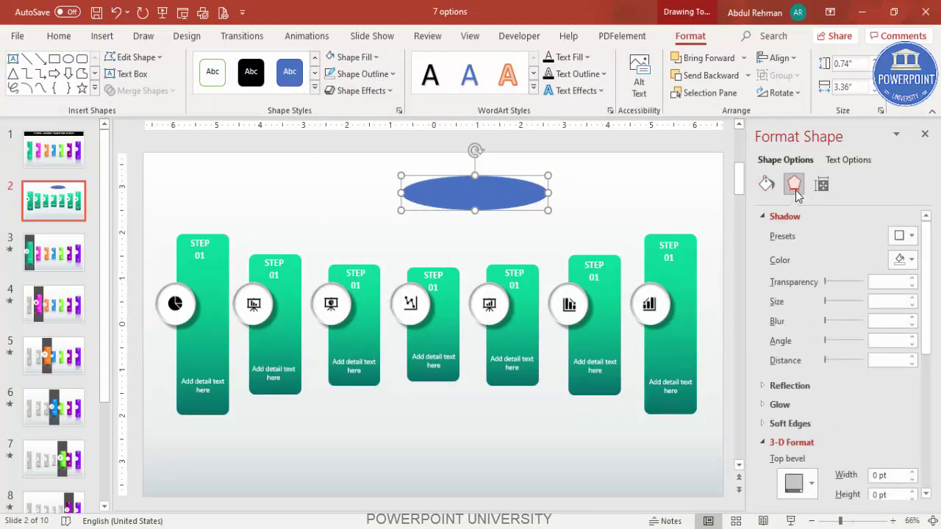
{"action": "left_click", "coordinate": [768, 186]}
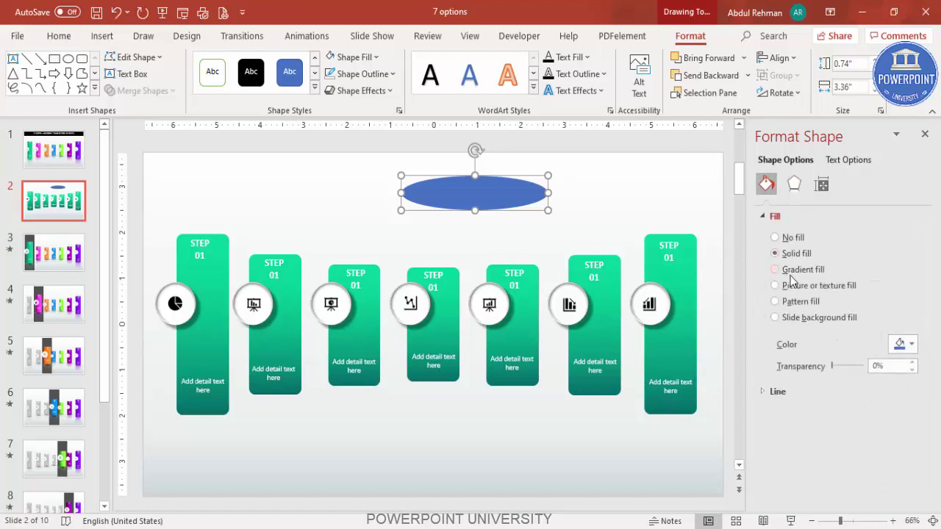
{"action": "left_click", "coordinate": [800, 270]}
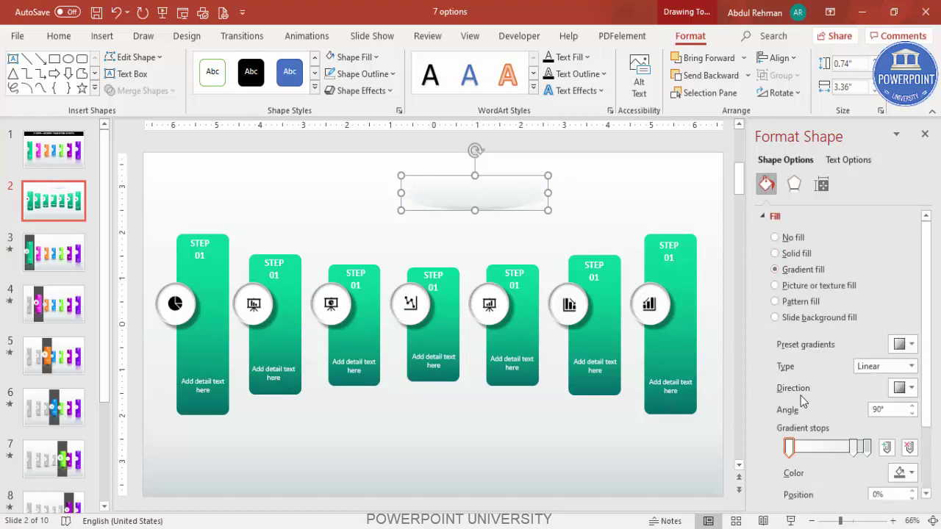
{"action": "left_click", "coordinate": [852, 446]}
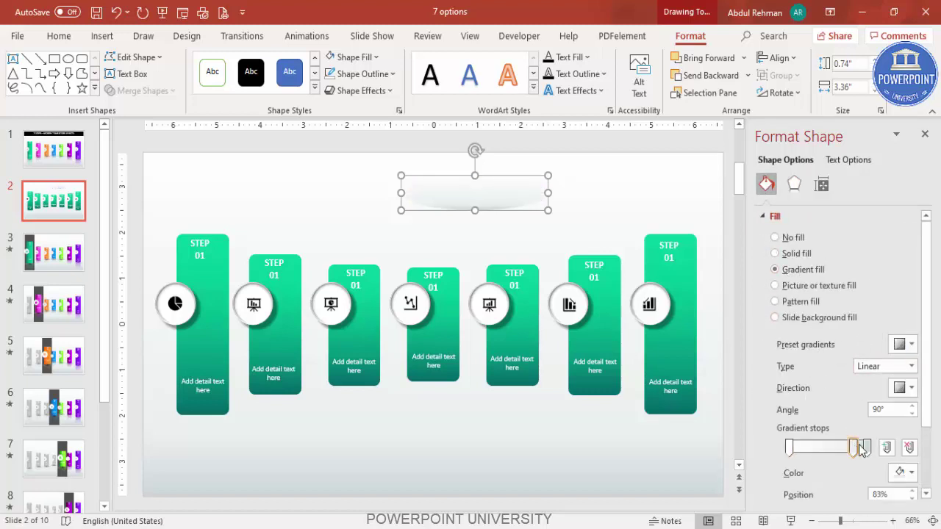
{"action": "left_click", "coordinate": [909, 447]}
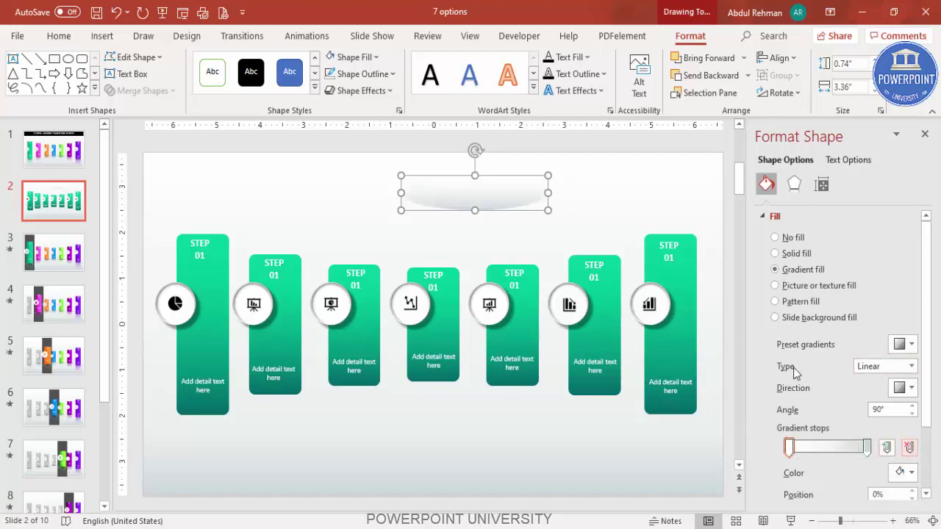
{"action": "left_click", "coordinate": [910, 366]}
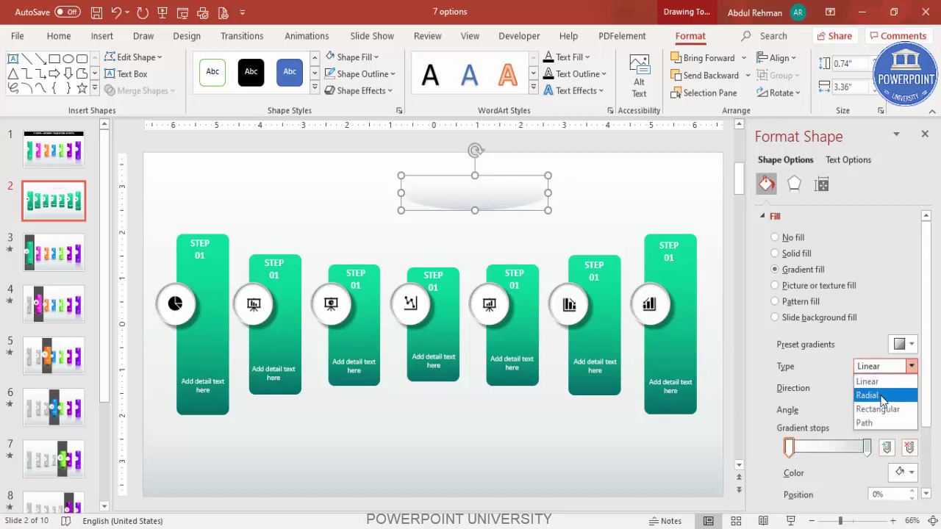
{"action": "left_click", "coordinate": [883, 397]}
{"action": "left_click", "coordinate": [910, 388]}
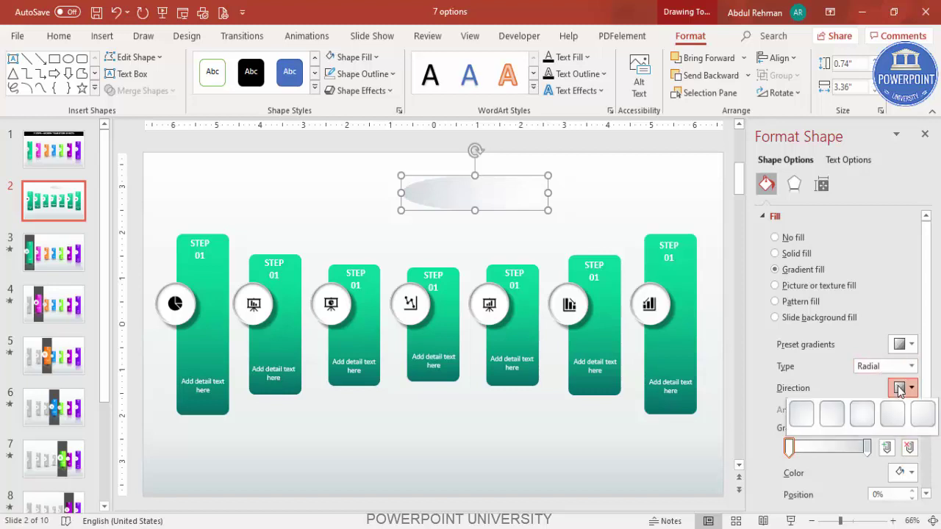
{"action": "left_click", "coordinate": [863, 415]}
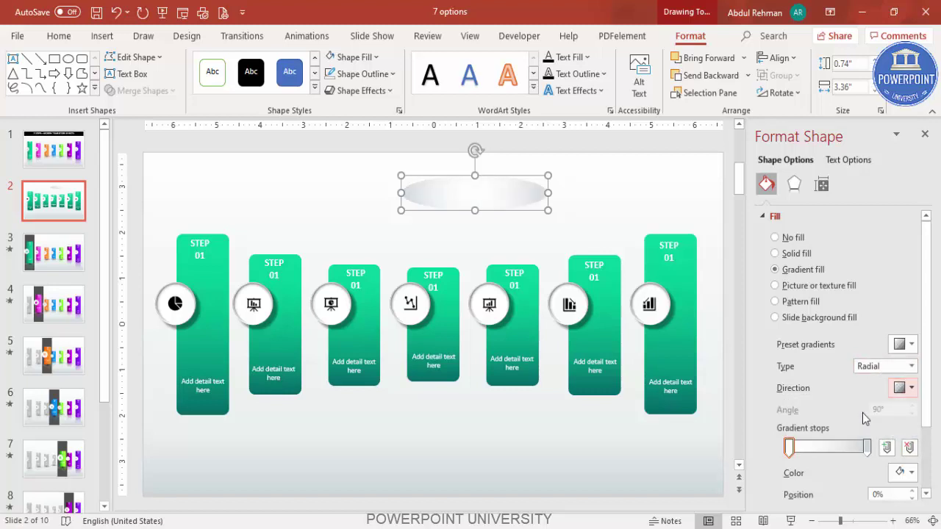
Step: Make the centre stop partly transparent black and the outer stop fully transparent background colour
{"action": "left_click", "coordinate": [790, 446]}
{"action": "left_click", "coordinate": [893, 475]}
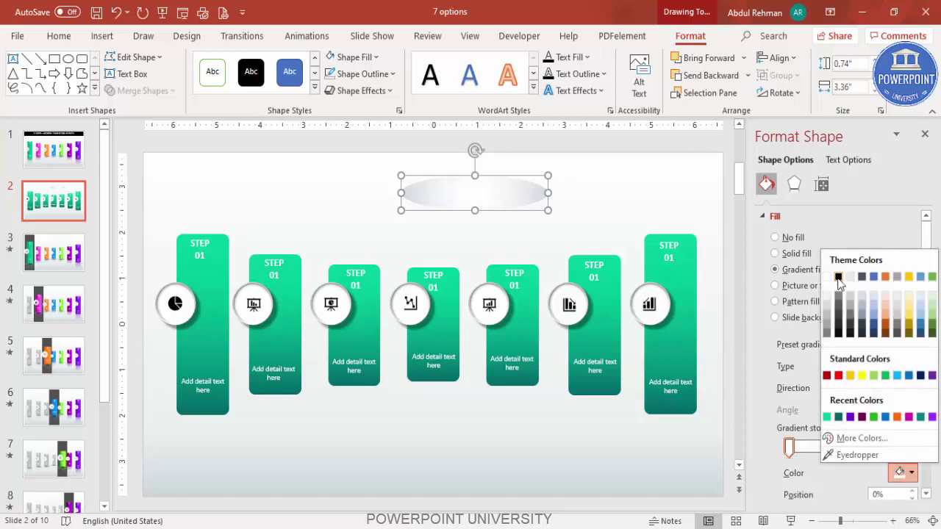
{"action": "left_click", "coordinate": [838, 285]}
{"action": "left_click", "coordinate": [865, 447]}
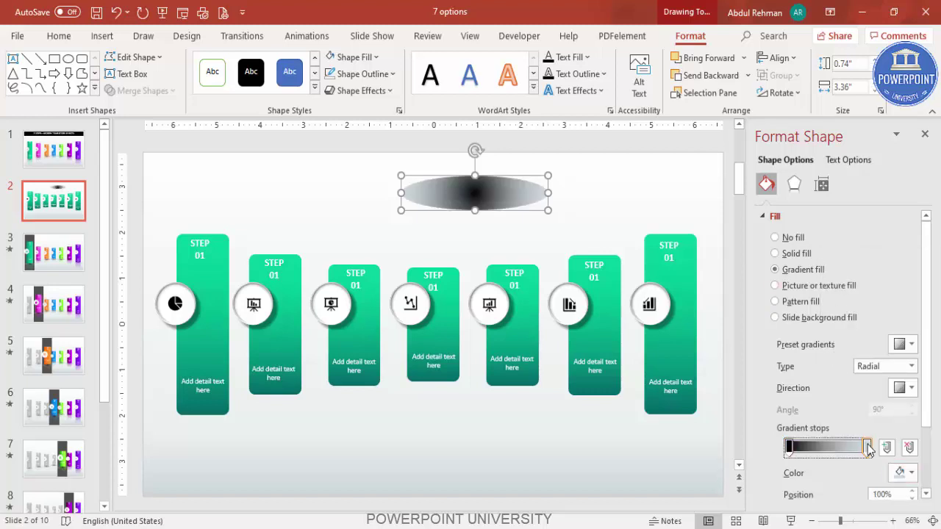
{"action": "left_click", "coordinate": [901, 473]}
{"action": "left_click", "coordinate": [859, 456]}
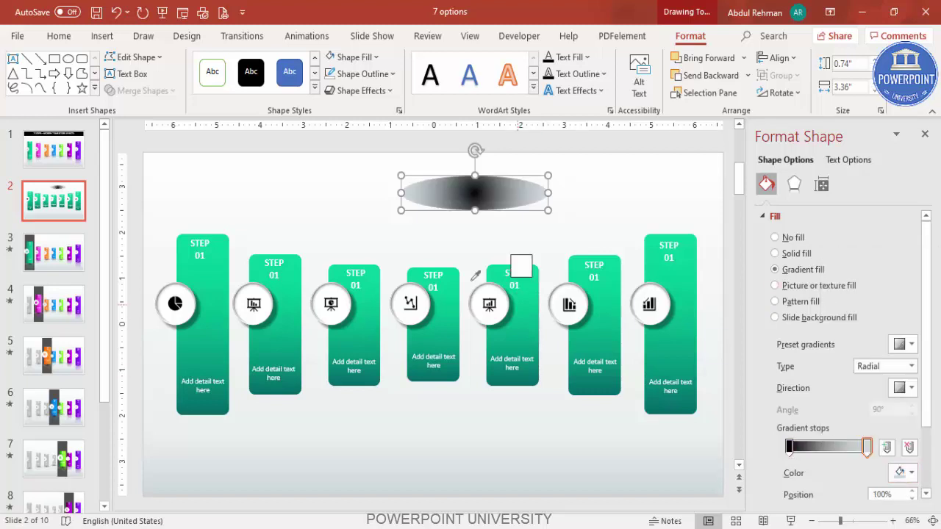
{"action": "left_click", "coordinate": [334, 393]}
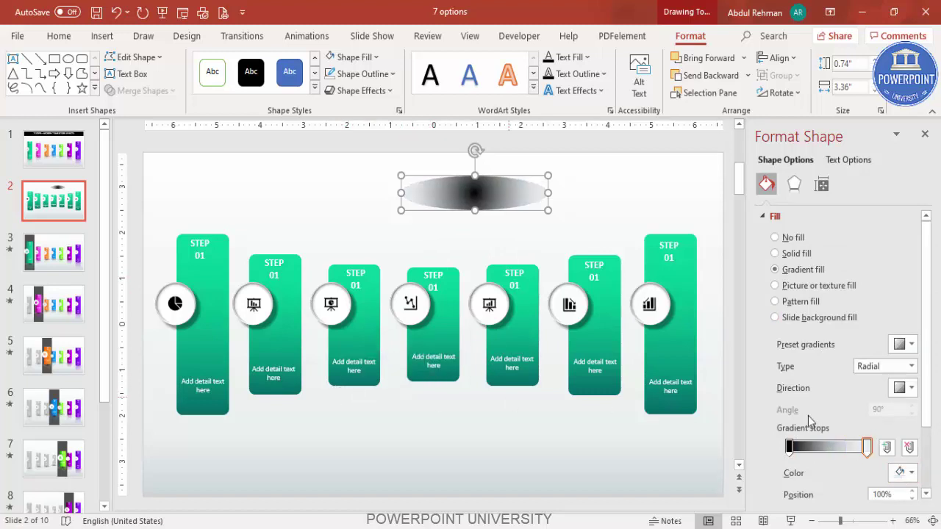
{"action": "scroll", "coordinate": [843, 426], "scroll_direction": "down", "scroll_amount": 3}
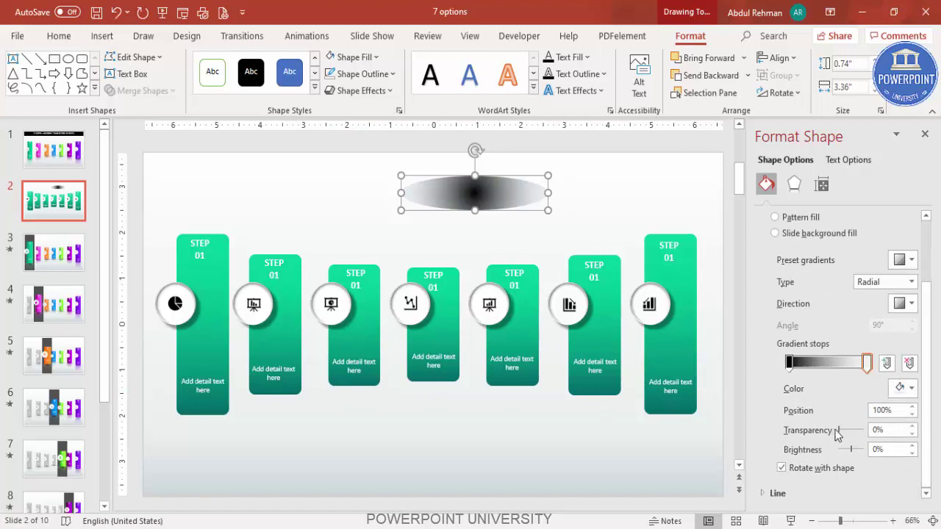
{"action": "left_click_drag", "start_coordinate": [847, 431], "coordinate": [881, 431]}
{"action": "left_click", "coordinate": [796, 362]}
{"action": "left_click_drag", "start_coordinate": [840, 431], "coordinate": [847, 432]}
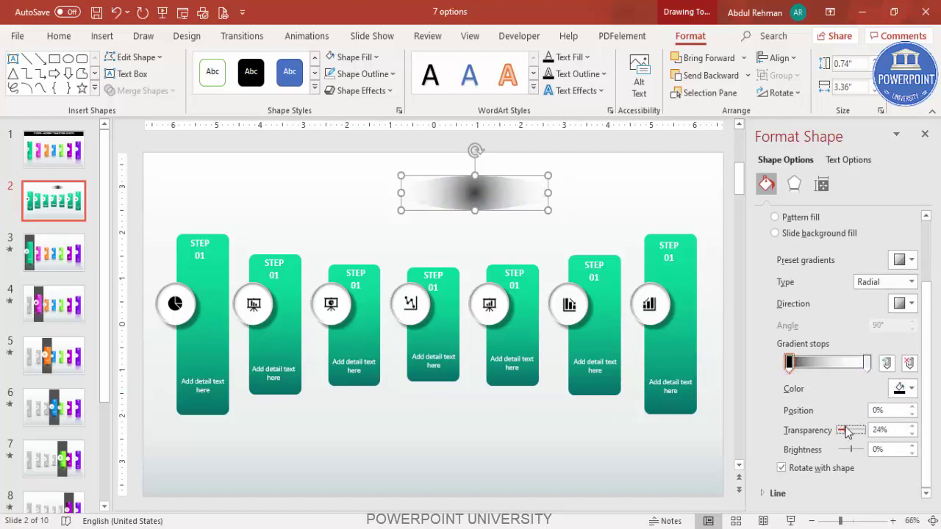
Step: Add 16 pt soft edges and move the ellipse beneath the middle STEP column
{"action": "left_click", "coordinate": [794, 184]}
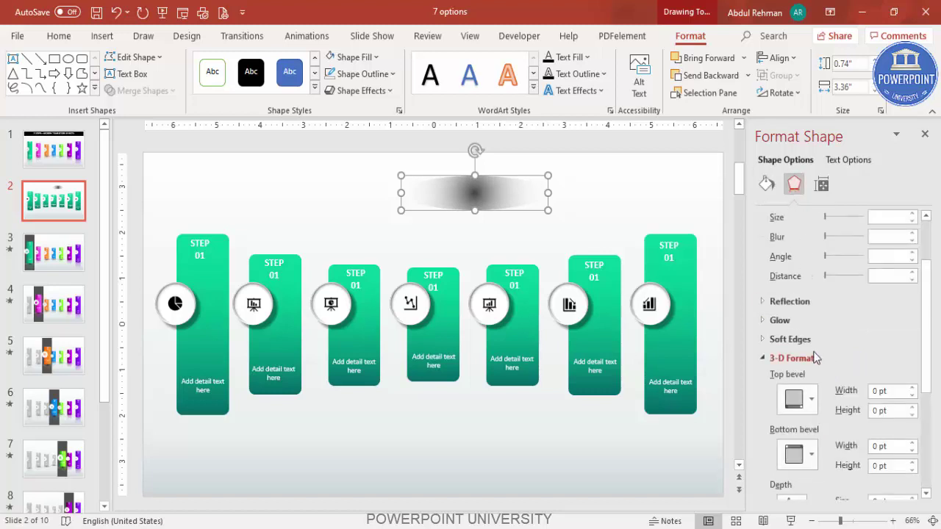
{"action": "left_click", "coordinate": [790, 339]}
{"action": "left_click", "coordinate": [913, 377]}
{"action": "left_click", "coordinate": [913, 377]}
{"action": "left_click", "coordinate": [913, 377]}
{"action": "left_click", "coordinate": [913, 377]}
{"action": "left_click", "coordinate": [913, 377]}
{"action": "left_click", "coordinate": [913, 377]}
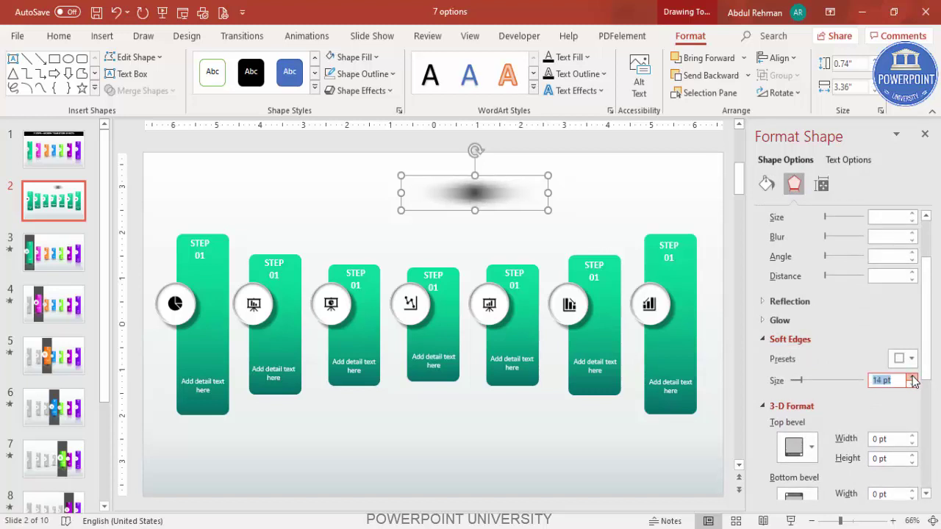
{"action": "left_click_drag", "start_coordinate": [485, 197], "coordinate": [667, 406]}
Step: Position shadow ellipses under all seven STEP columns and send them to the back
{"action": "left_click", "coordinate": [414, 389]}
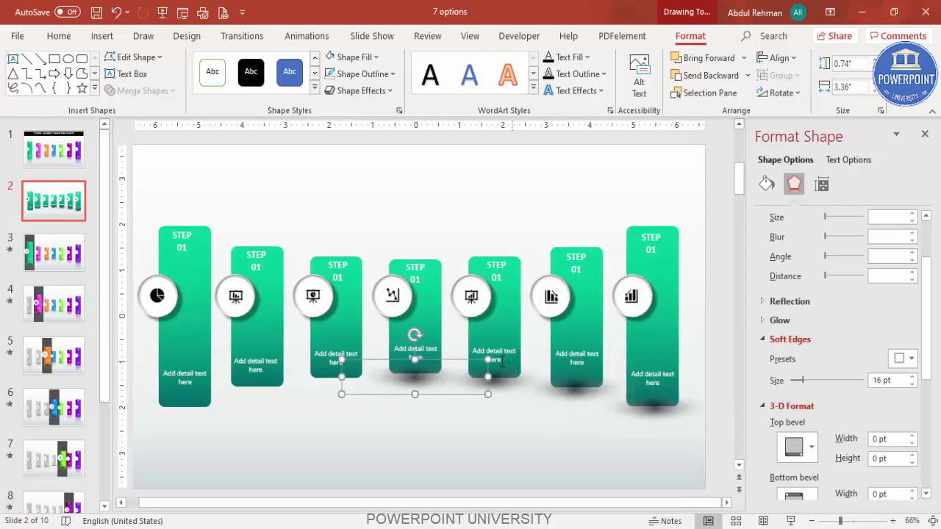
{"action": "left_click_drag", "start_coordinate": [407, 398], "coordinate": [229, 408]}
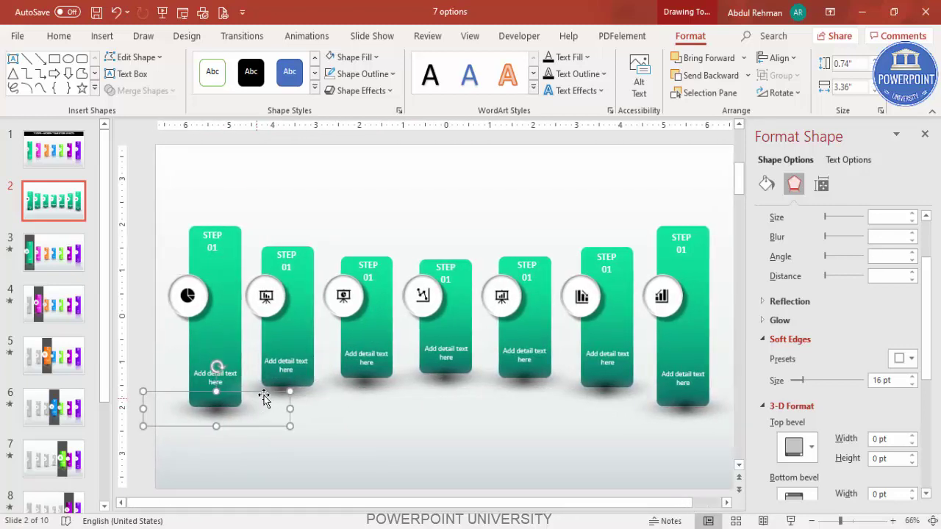
{"action": "left_click", "coordinate": [304, 389], "text": "shift"}
{"action": "left_click", "coordinate": [386, 382], "text": "shift"}
{"action": "left_click", "coordinate": [492, 384], "text": "shift"}
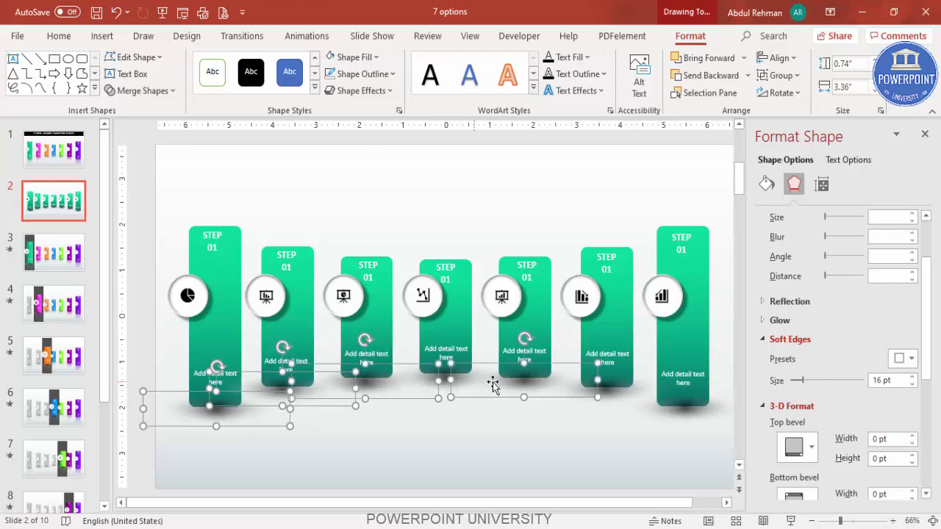
{"action": "left_click", "coordinate": [609, 391], "text": "shift"}
{"action": "left_click", "coordinate": [697, 413], "text": "shift"}
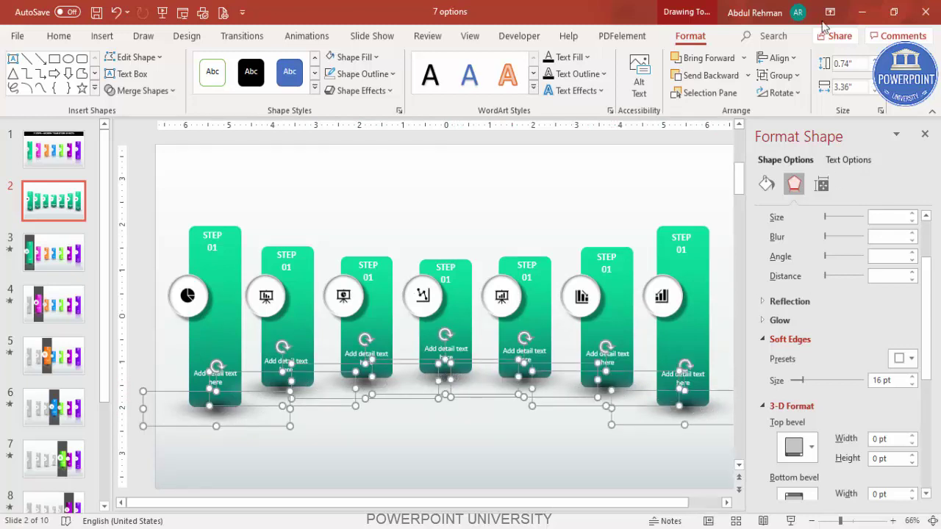
{"action": "left_click", "coordinate": [748, 75]}
{"action": "left_click", "coordinate": [726, 118]}
{"action": "left_click", "coordinate": [544, 169]}
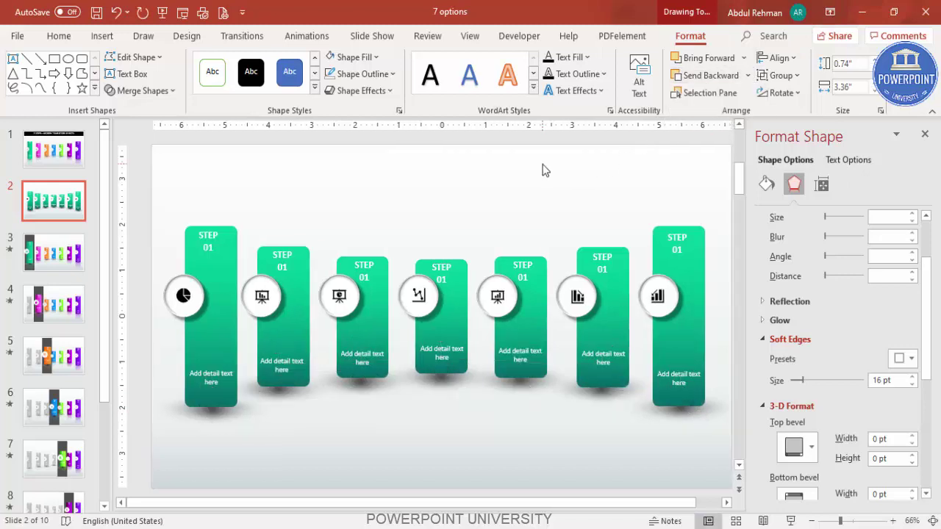
Step: Select all seven STEP columns together
{"action": "left_click", "coordinate": [219, 328]}
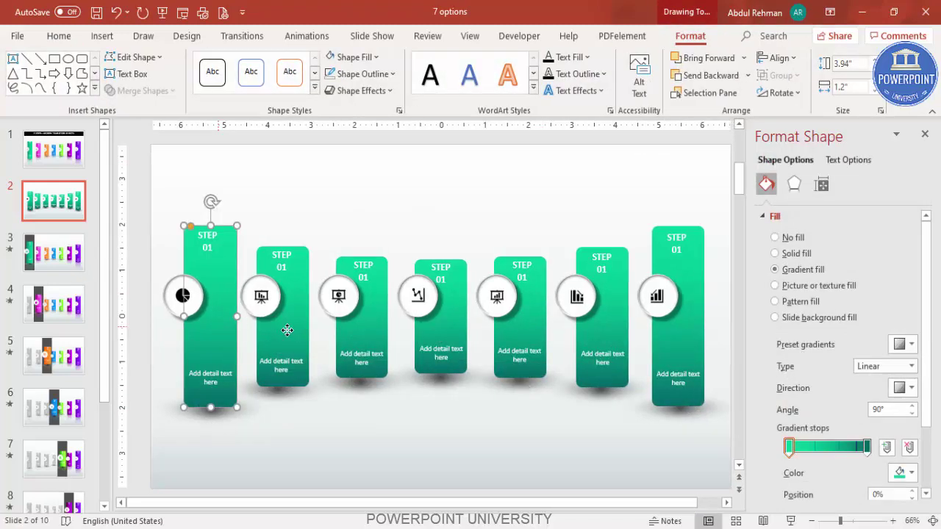
{"action": "left_click", "coordinate": [283, 330], "text": "shift"}
{"action": "left_click", "coordinate": [376, 332], "text": "shift"}
{"action": "left_click", "coordinate": [446, 335], "text": "shift"}
{"action": "left_click", "coordinate": [521, 335], "text": "shift"}
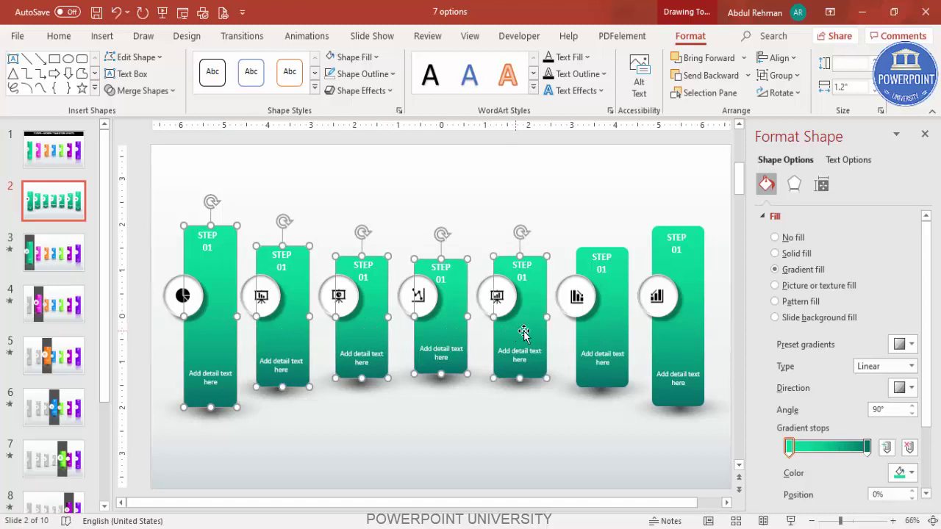
{"action": "left_click", "coordinate": [607, 334], "text": "shift"}
{"action": "left_click", "coordinate": [681, 332], "text": "shift"}
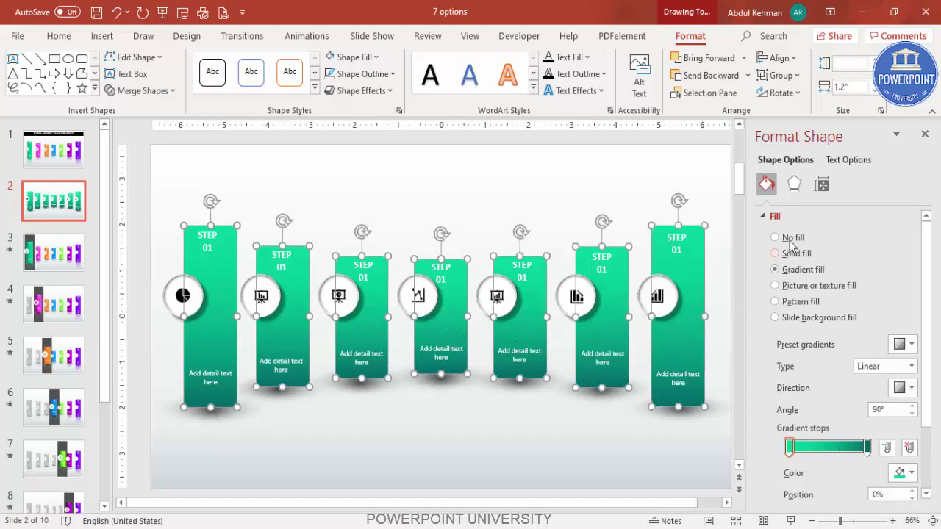
Step: Apply the Tight Reflection: 4 pt offset preset to the columns
{"action": "left_click", "coordinate": [794, 183]}
{"action": "left_click", "coordinate": [764, 216]}
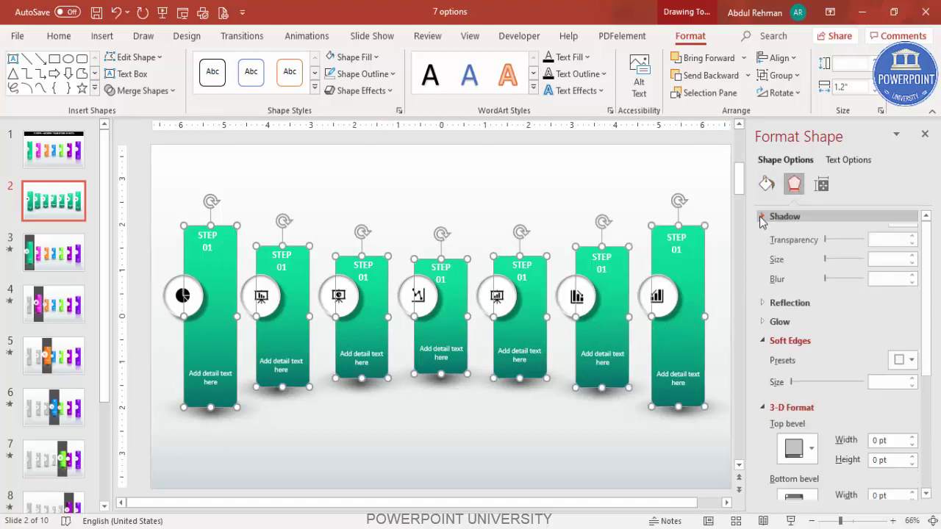
{"action": "left_click", "coordinate": [804, 235]}
{"action": "left_click", "coordinate": [904, 255]}
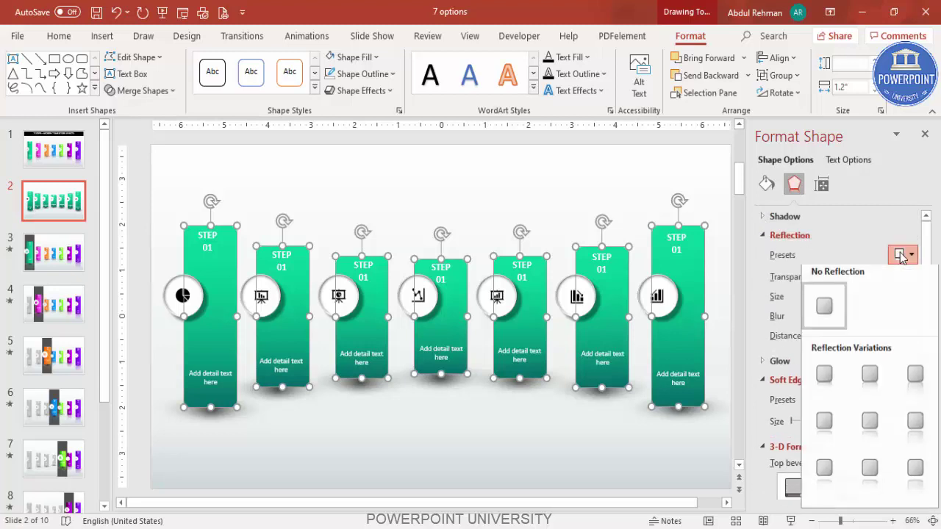
{"action": "left_click", "coordinate": [824, 423]}
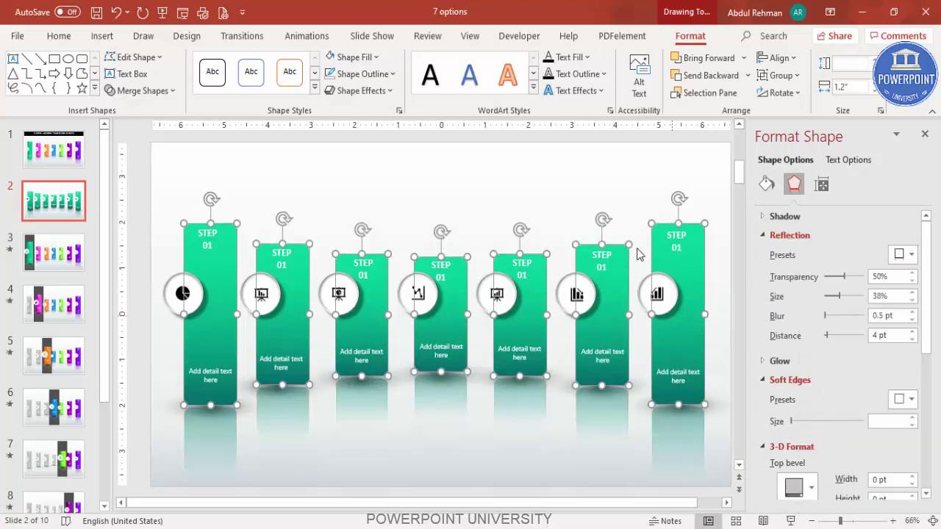
{"action": "left_click", "coordinate": [507, 177]}
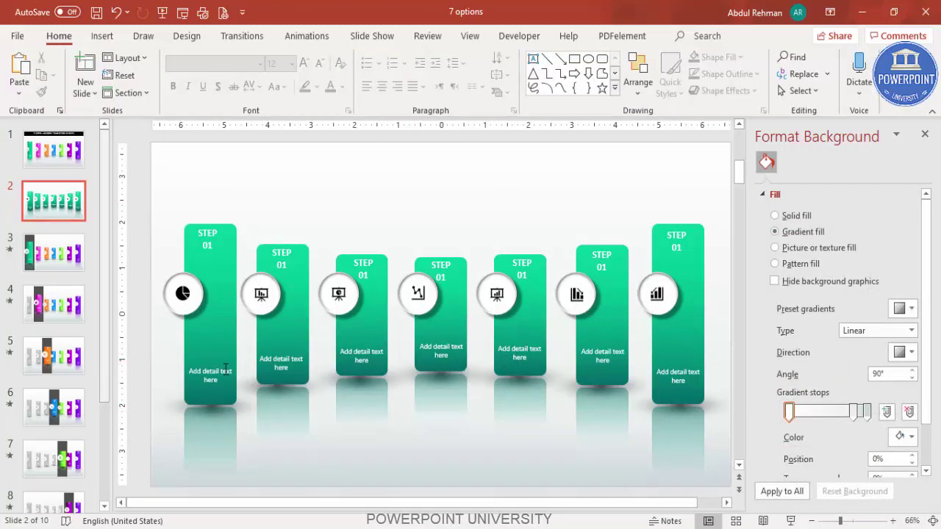
Step: Recolour the third bar's gradient with a red bottom stop and yellow top stop
{"action": "left_click", "coordinate": [369, 334]}
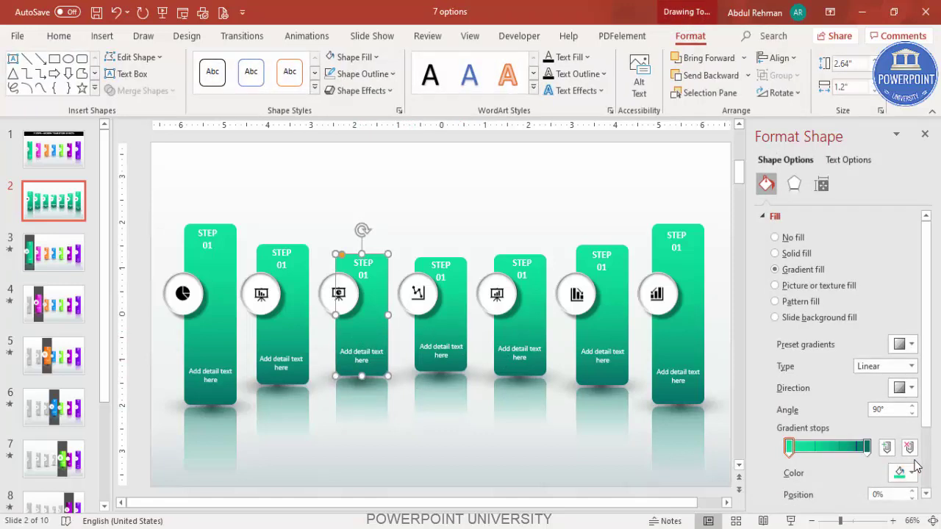
{"action": "left_click", "coordinate": [866, 445]}
{"action": "left_click", "coordinate": [904, 472]}
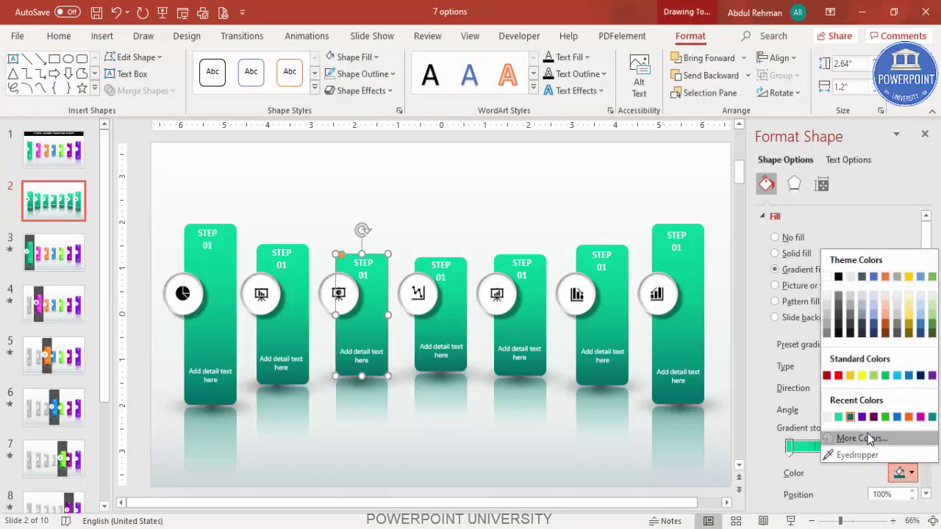
{"action": "left_click", "coordinate": [856, 438]}
{"action": "left_click", "coordinate": [422, 280]}
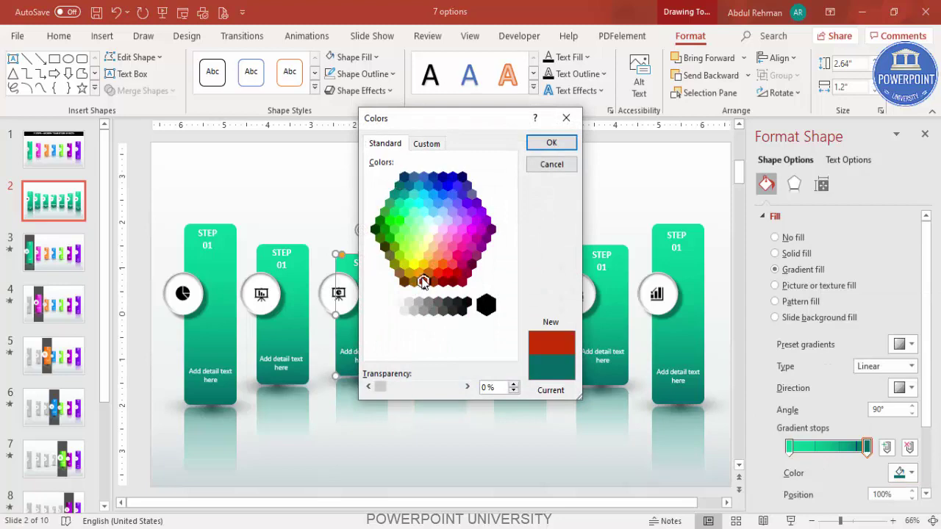
{"action": "left_click", "coordinate": [552, 143]}
{"action": "left_click", "coordinate": [790, 448]}
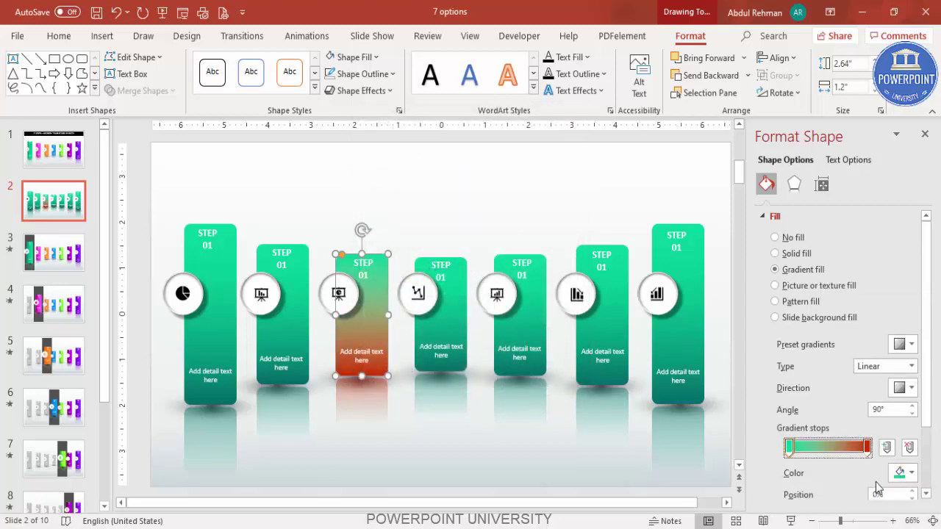
{"action": "left_click", "coordinate": [904, 473]}
{"action": "left_click", "coordinate": [855, 439]}
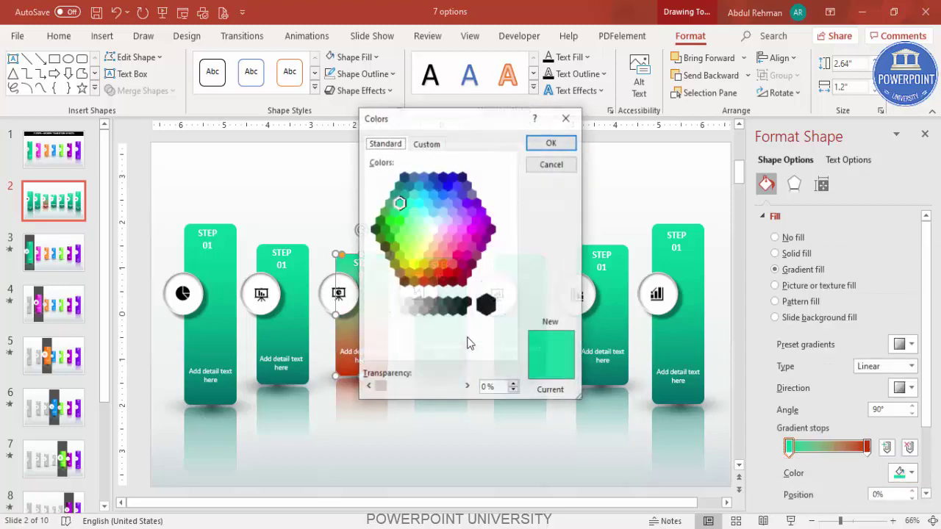
{"action": "left_click", "coordinate": [415, 262]}
{"action": "left_click", "coordinate": [551, 143]}
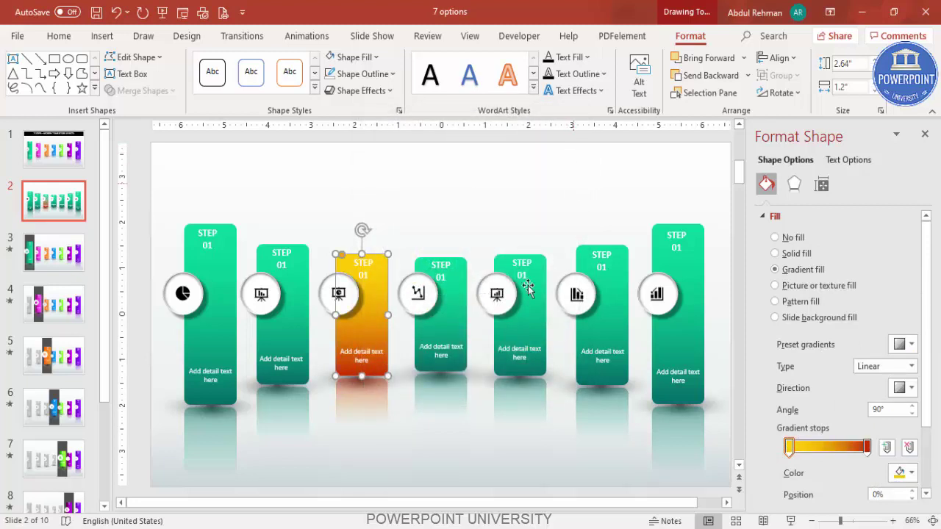
Step: Recolour the second bar's gradient from light cyan at the top to mid blue at the bottom
{"action": "left_click", "coordinate": [310, 359]}
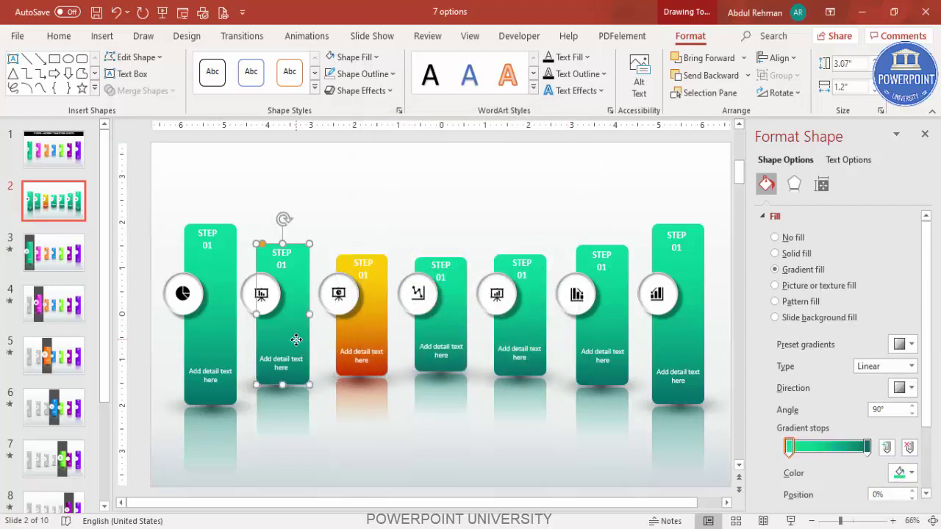
{"action": "left_click", "coordinate": [867, 450]}
{"action": "left_click", "coordinate": [904, 473]}
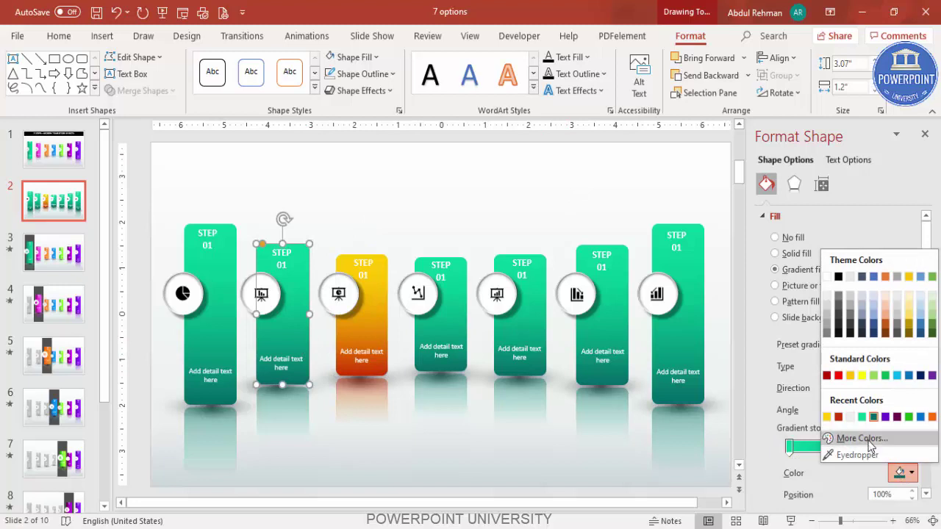
{"action": "left_click", "coordinate": [865, 439]}
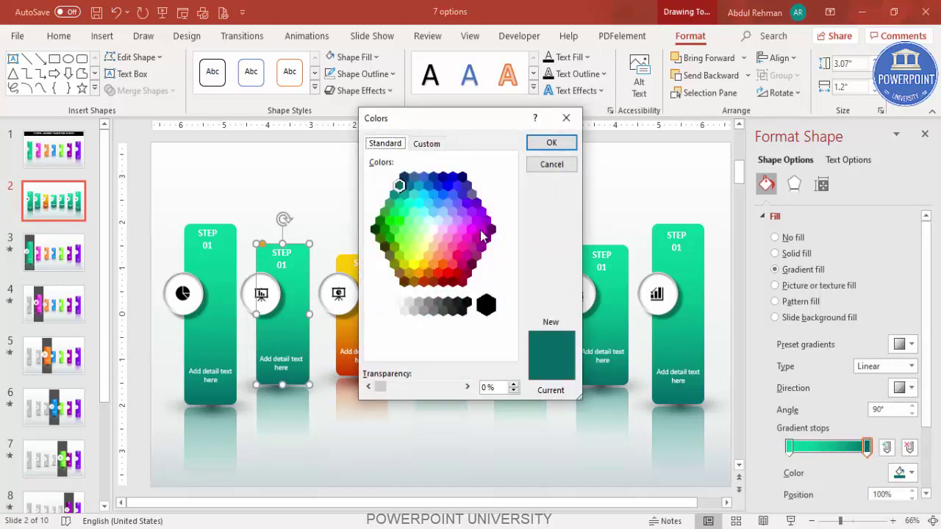
{"action": "left_click", "coordinate": [447, 186]}
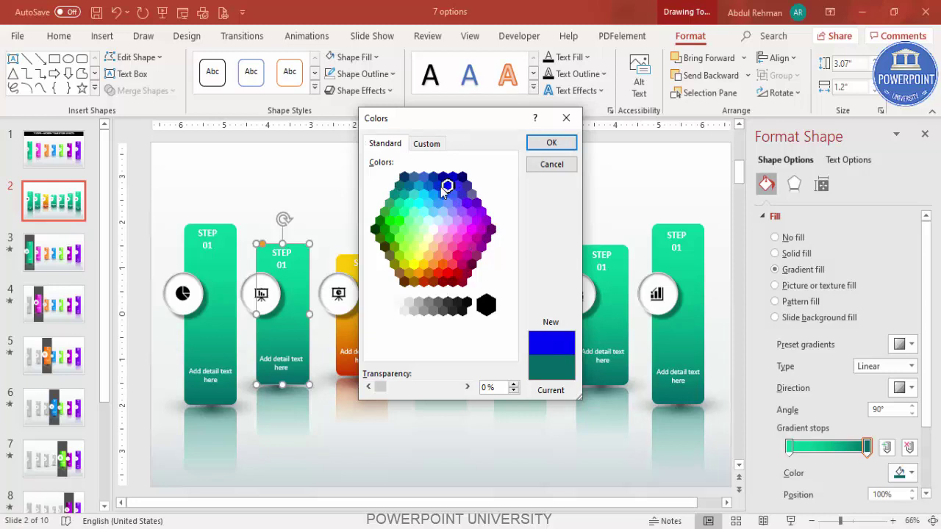
{"action": "left_click", "coordinate": [432, 190]}
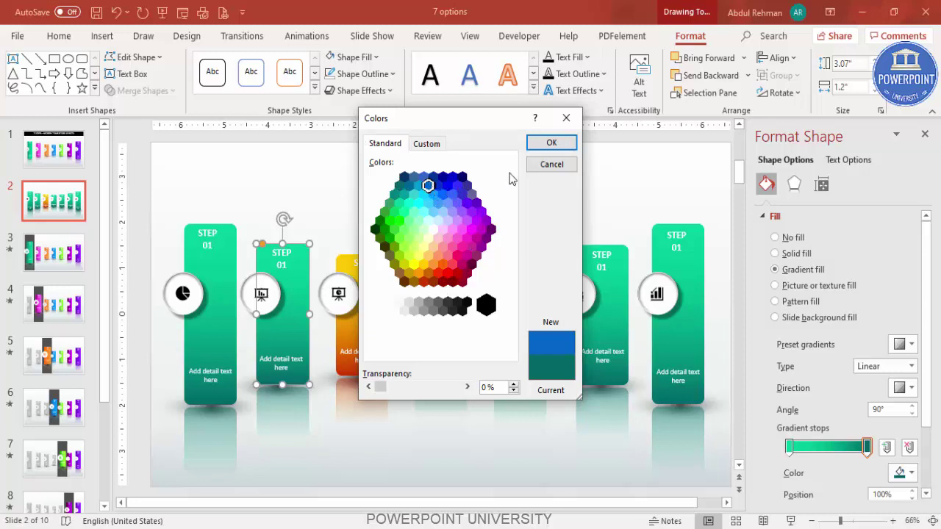
{"action": "left_click", "coordinate": [437, 187]}
{"action": "left_click", "coordinate": [551, 142]}
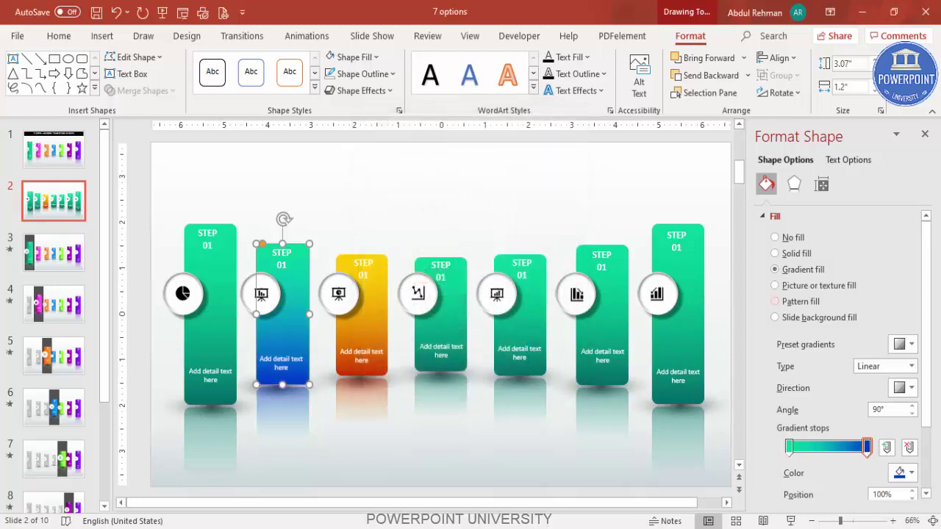
{"action": "left_click", "coordinate": [788, 447]}
{"action": "left_click", "coordinate": [911, 472]}
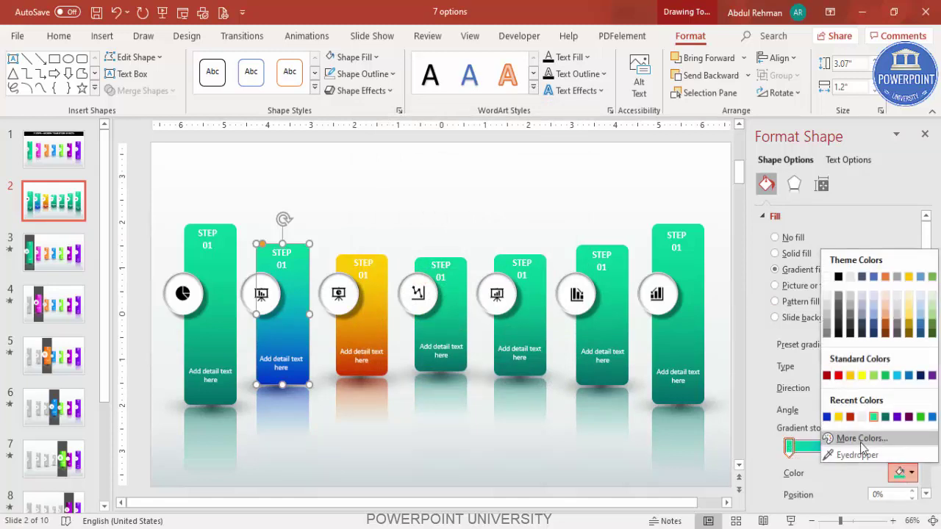
{"action": "left_click", "coordinate": [857, 444]}
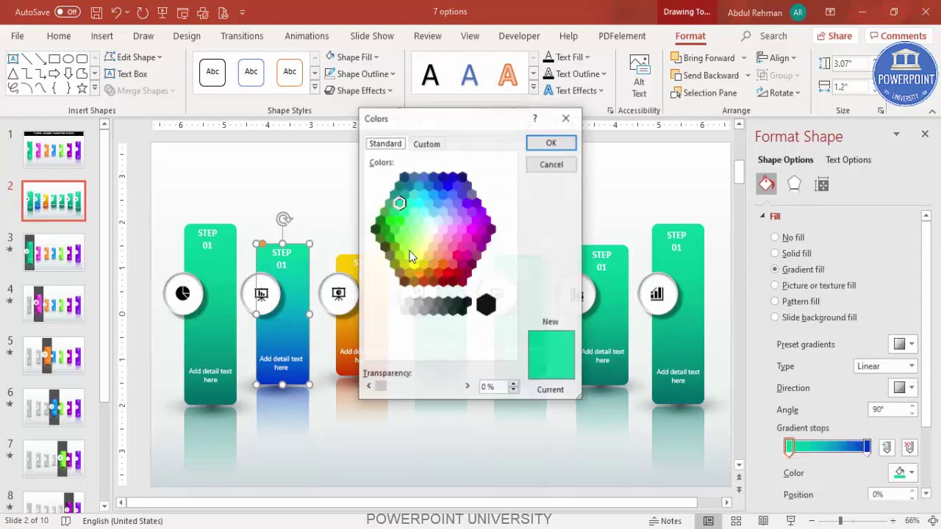
{"action": "left_click", "coordinate": [545, 145]}
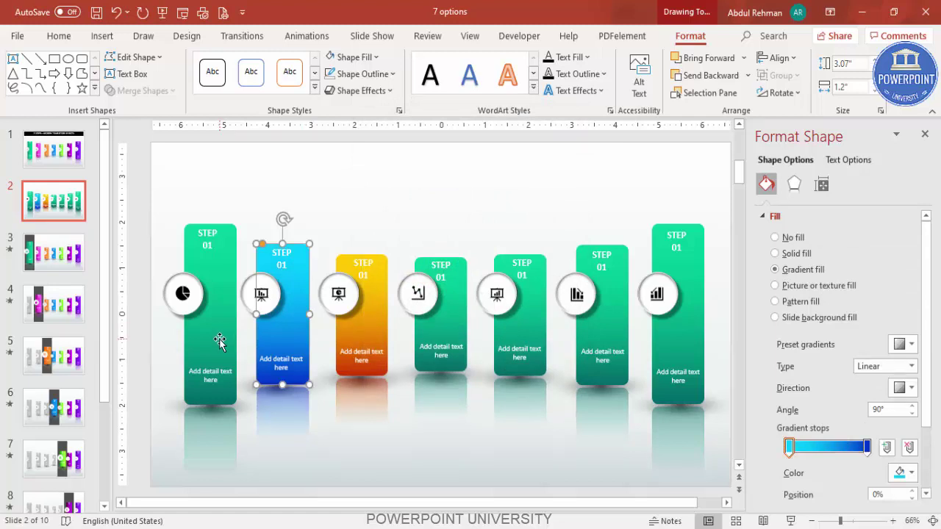
Step: Set the first bar's gradient end stop to bright green via More Colors
{"action": "left_click", "coordinate": [219, 340]}
{"action": "left_click", "coordinate": [867, 447]}
{"action": "left_click", "coordinate": [903, 473]}
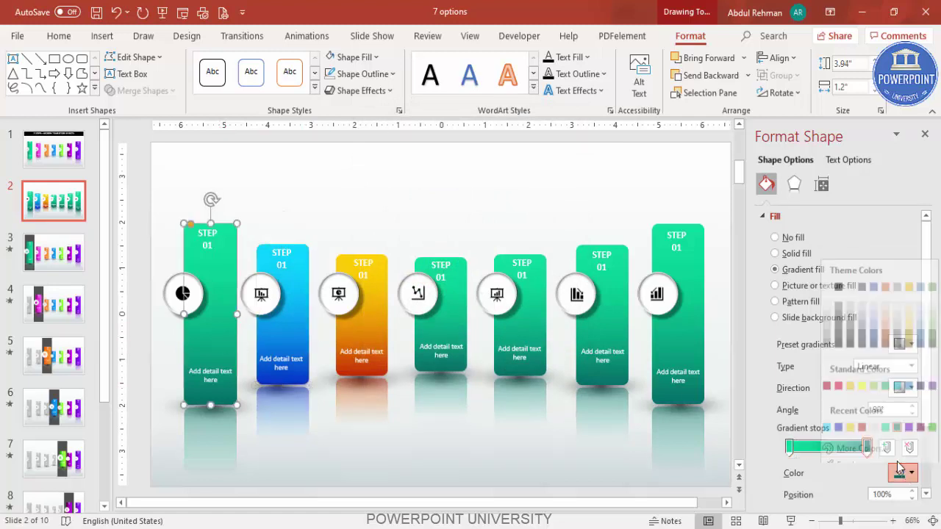
{"action": "left_click", "coordinate": [853, 448]}
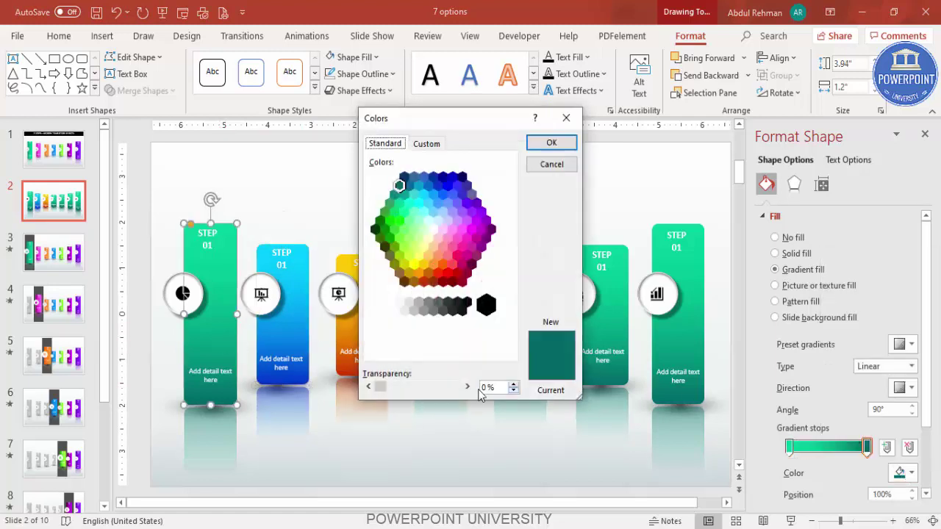
{"action": "left_click", "coordinate": [390, 227]}
{"action": "left_click", "coordinate": [389, 237]}
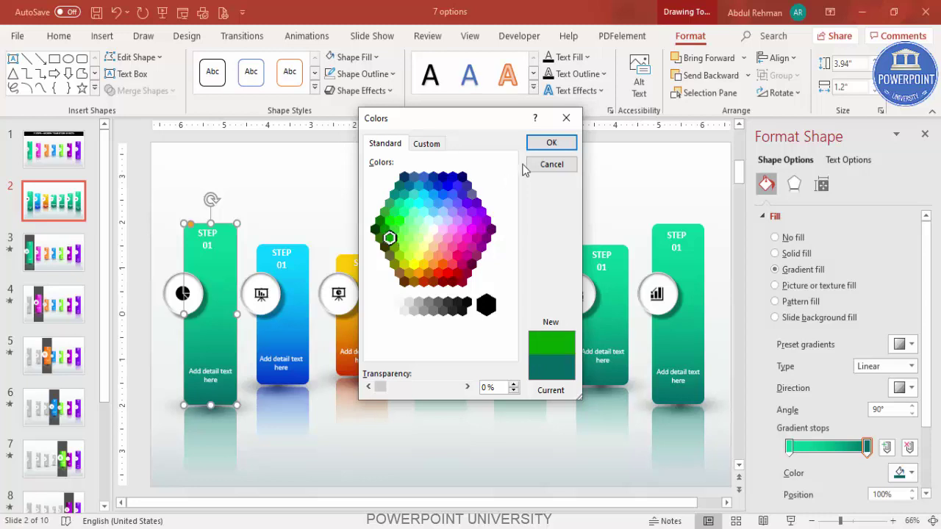
{"action": "left_click", "coordinate": [552, 142]}
Step: Set the first bar's gradient start stop to lime green and deselect
{"action": "left_click", "coordinate": [789, 447]}
{"action": "left_click", "coordinate": [905, 473]}
{"action": "left_click", "coordinate": [804, 437]}
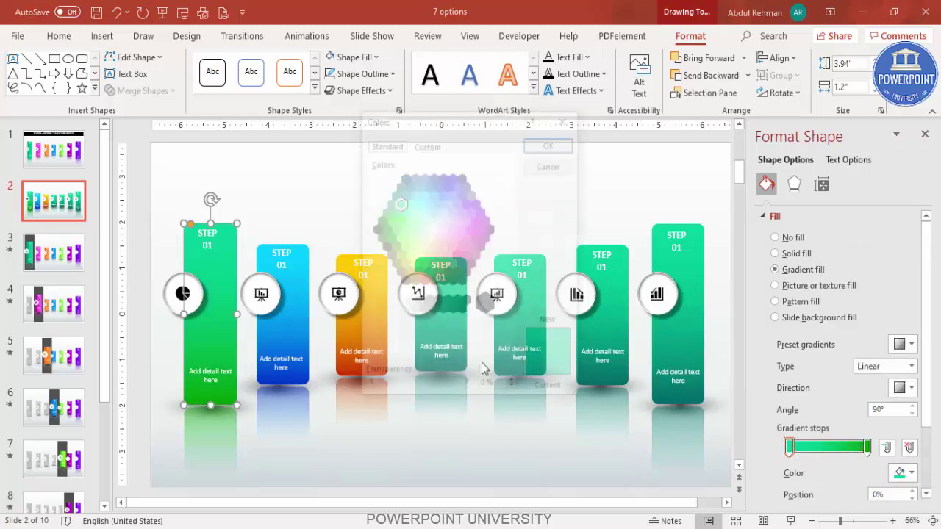
{"action": "left_click", "coordinate": [406, 251]}
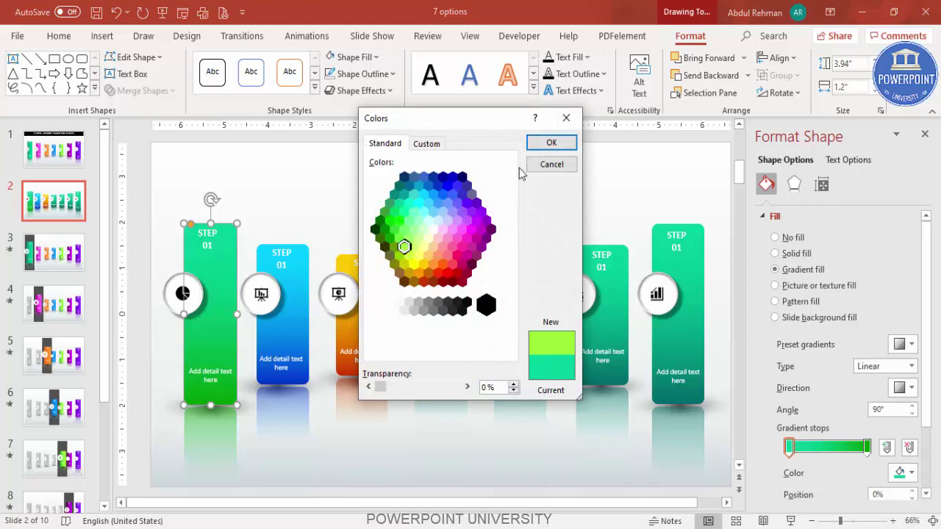
{"action": "left_click", "coordinate": [551, 142]}
{"action": "left_click", "coordinate": [406, 408]}
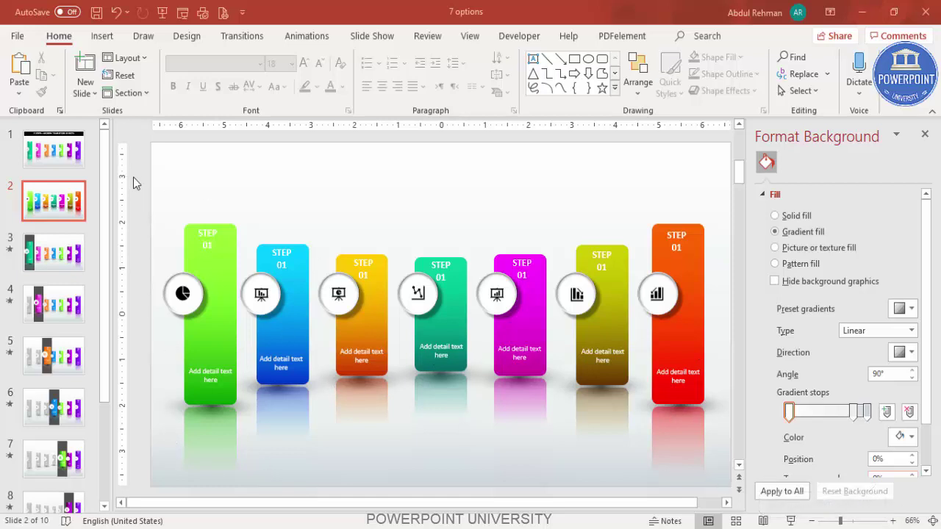
Step: Group the first bar with its icon, labels and reflection, undoing an accidental move
{"action": "left_click_drag", "start_coordinate": [147, 177], "coordinate": [252, 478]}
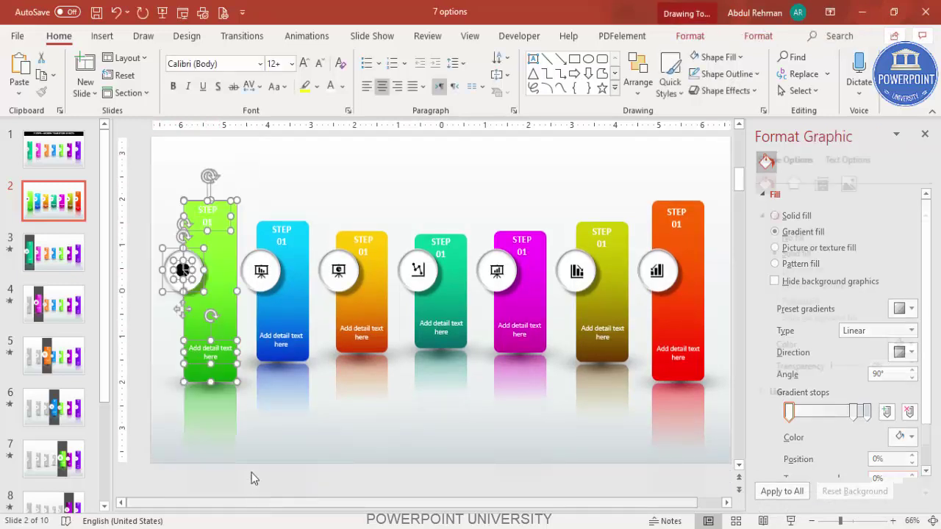
{"action": "left_click", "coordinate": [224, 385], "text": "shift"}
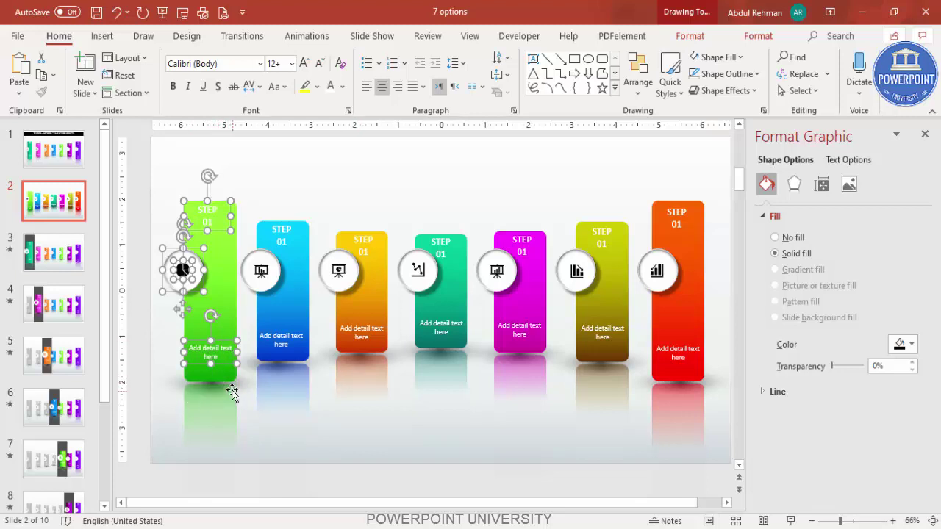
{"action": "left_click", "coordinate": [243, 395], "text": "shift"}
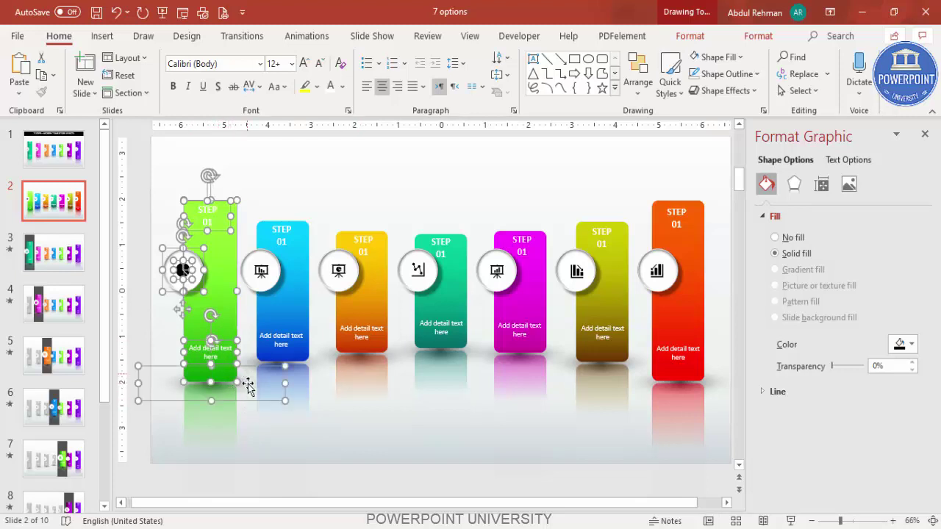
{"action": "key", "text": "ctrl+g"}
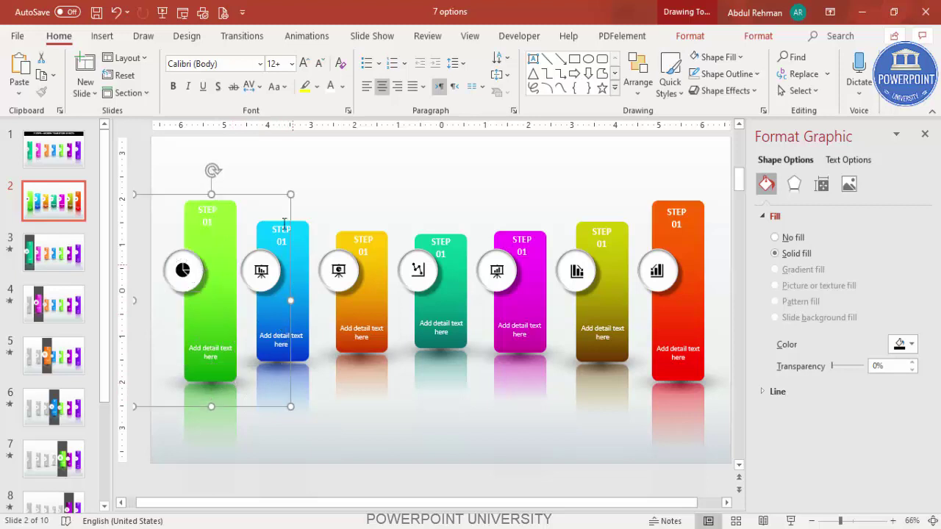
{"action": "left_click_drag", "start_coordinate": [258, 200], "coordinate": [331, 201]}
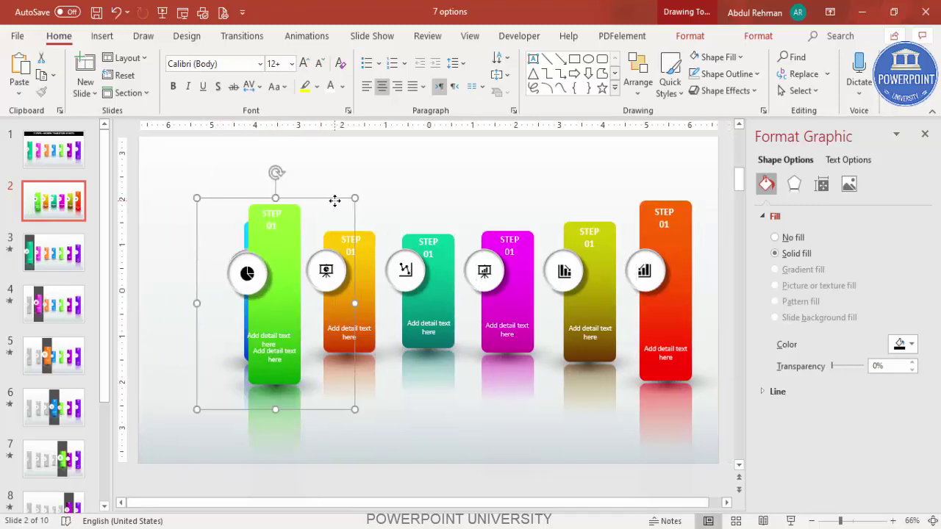
{"action": "key", "text": "ctrl+z"}
Step: Group the blue second bar's pieces and close the Format Background pane
{"action": "left_click_drag", "start_coordinate": [325, 161], "coordinate": [235, 445]}
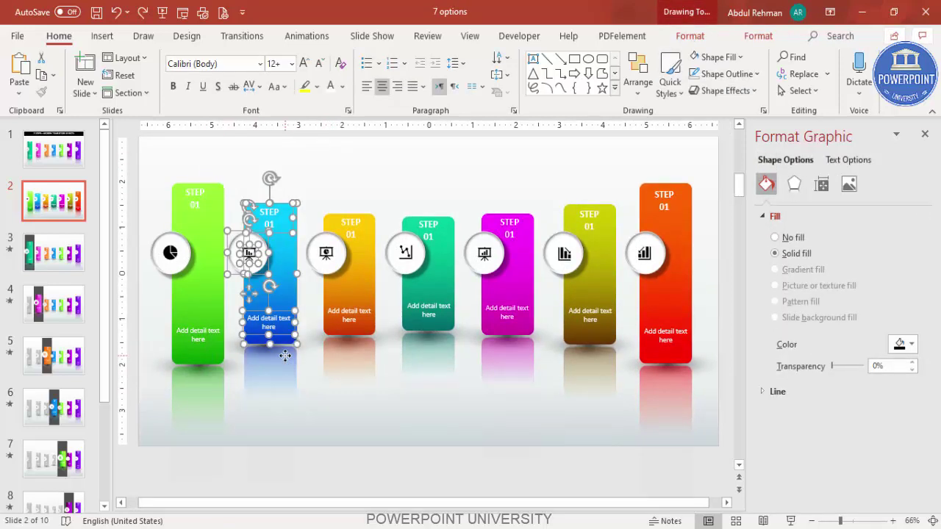
{"action": "left_click", "coordinate": [315, 485]}
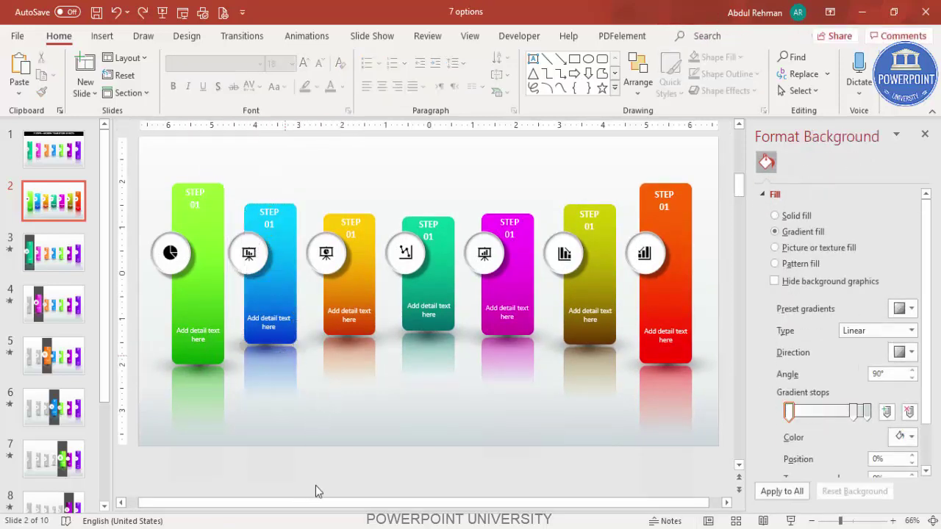
{"action": "left_click_drag", "start_coordinate": [328, 480], "coordinate": [199, 131]}
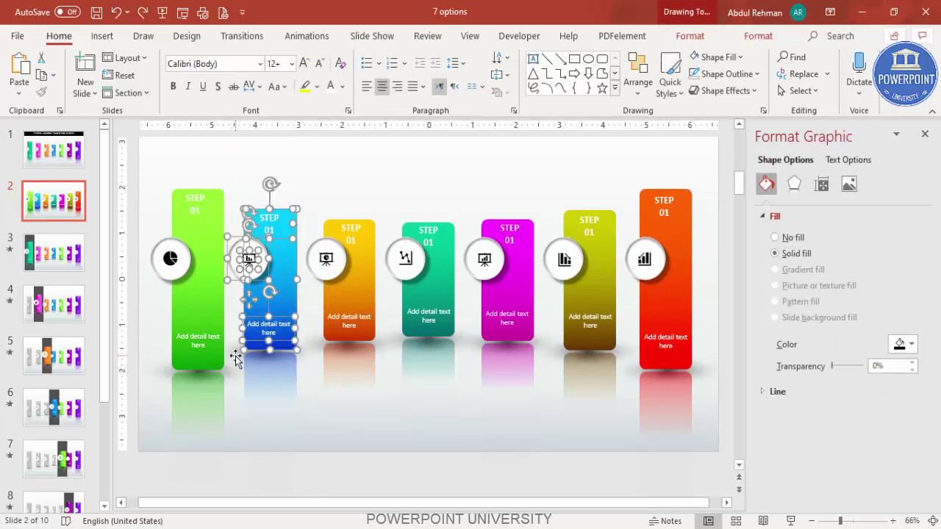
{"action": "key", "text": "ctrl+g"}
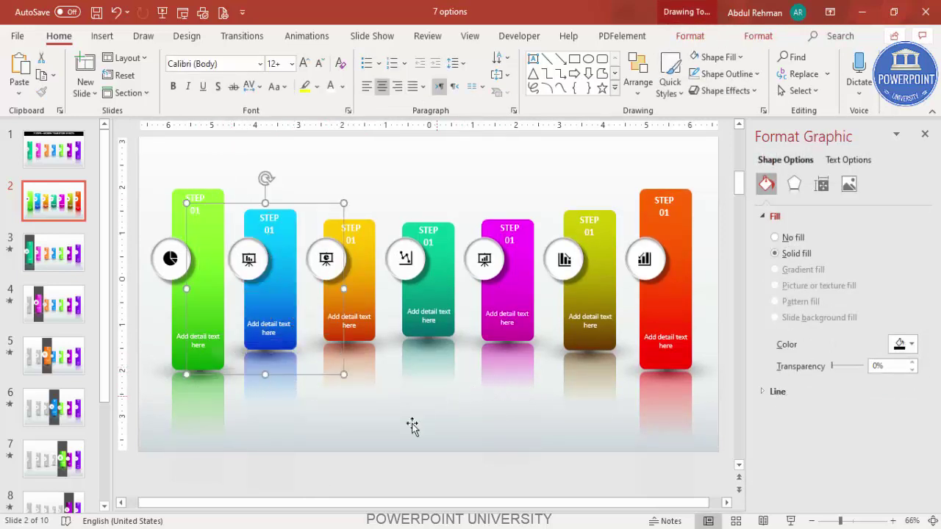
{"action": "left_click", "coordinate": [434, 482]}
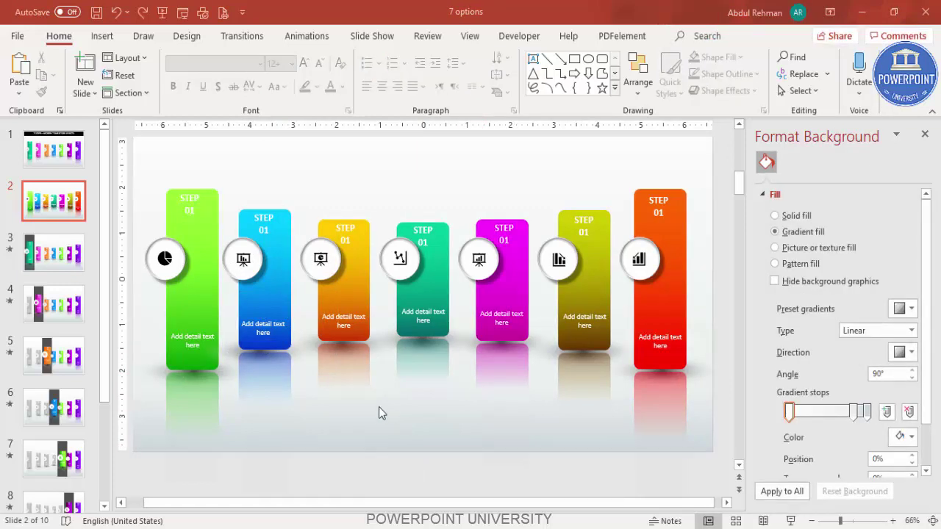
{"action": "left_click", "coordinate": [926, 136]}
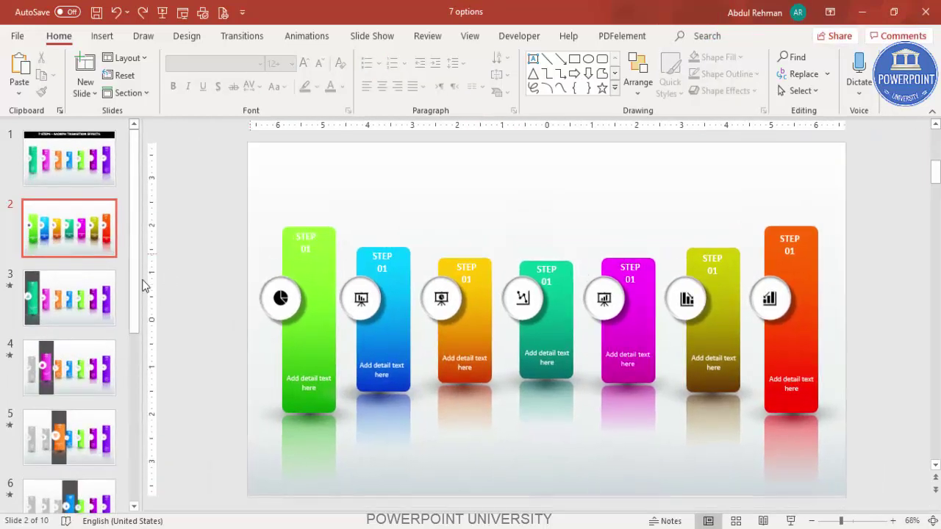
Step: Renumber the bar labels in sequence so they read STEP 02 through STEP 07
{"action": "left_click", "coordinate": [384, 264]}
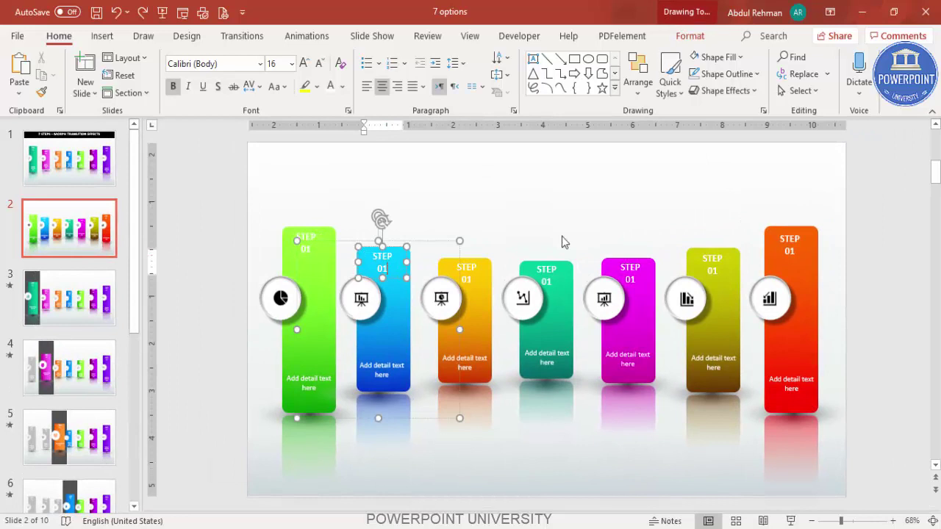
{"action": "type", "text": "2"}
{"action": "left_click", "coordinate": [470, 276]}
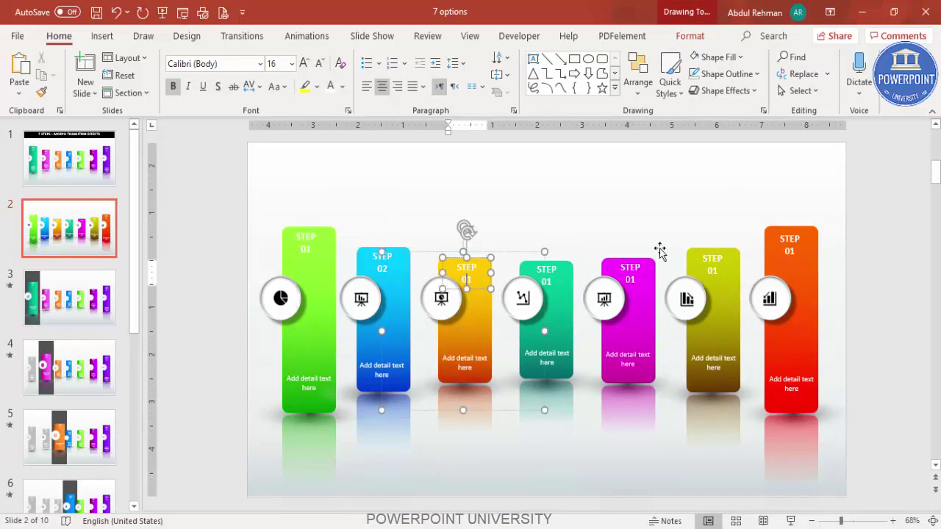
{"action": "left_click", "coordinate": [551, 279]}
{"action": "type", "text": "4"}
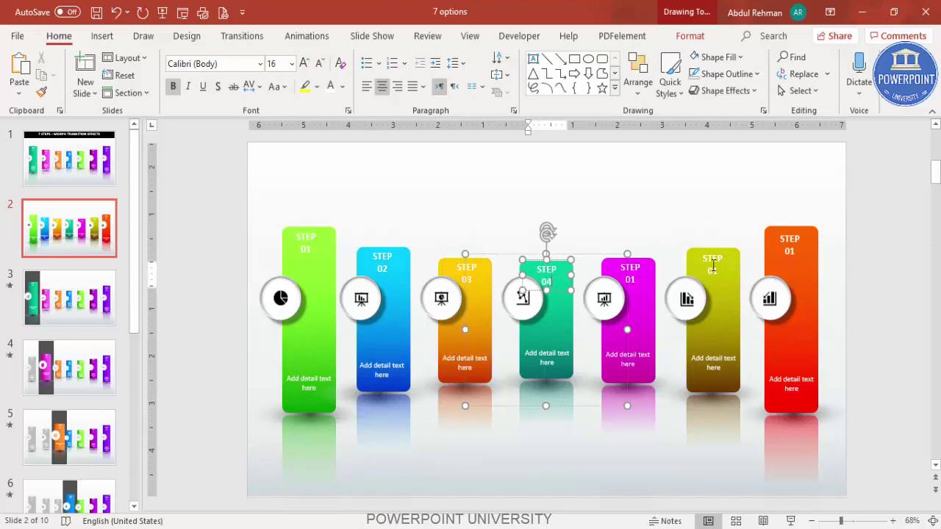
{"action": "left_click", "coordinate": [632, 280]}
{"action": "key", "text": "BackSpace"}
{"action": "type", "text": "5"}
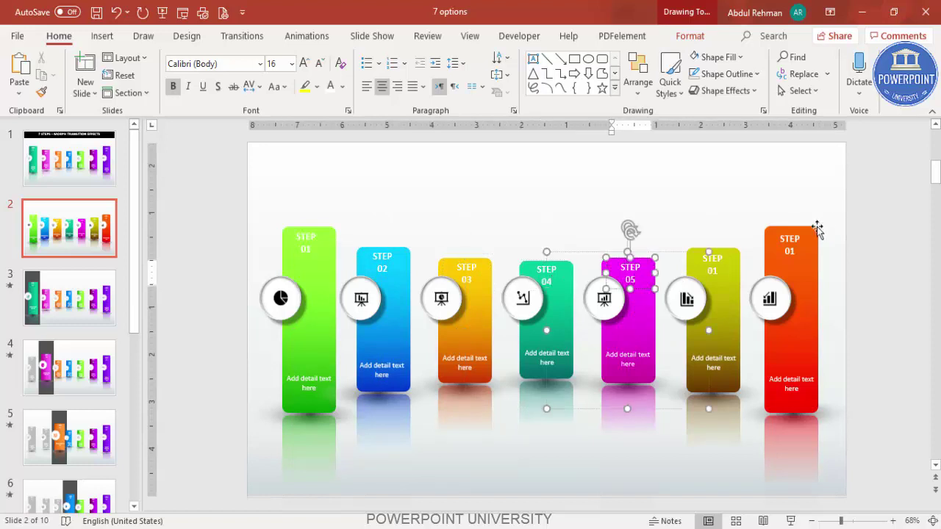
{"action": "left_click", "coordinate": [712, 269]}
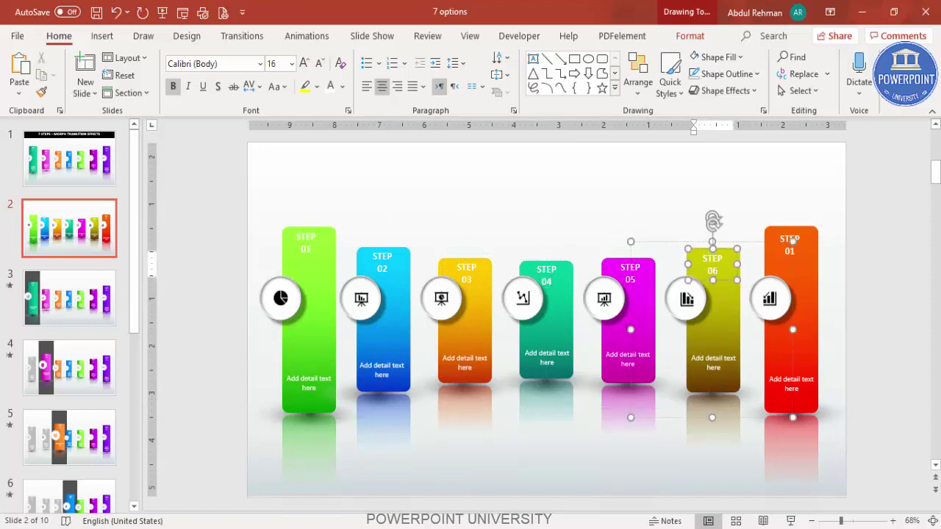
{"action": "type", "text": "6"}
{"action": "left_click", "coordinate": [799, 253]}
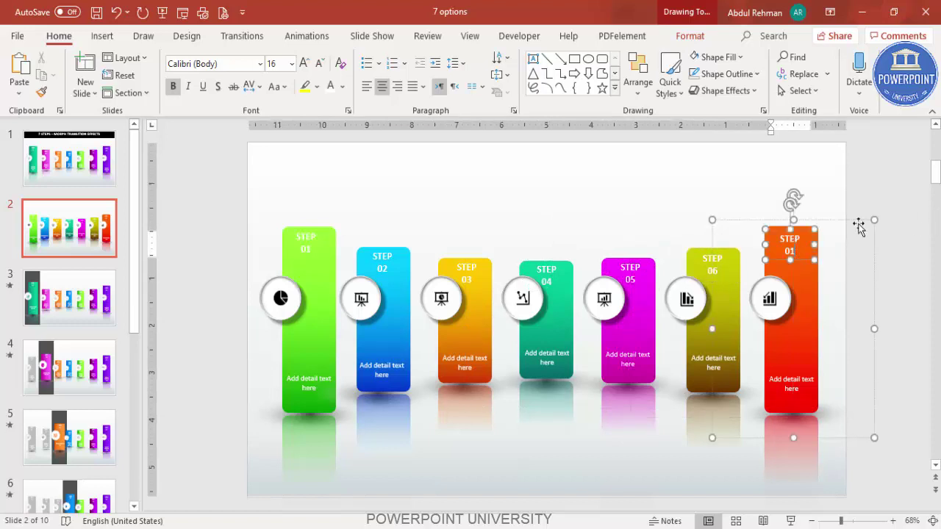
{"action": "left_click", "coordinate": [525, 210]}
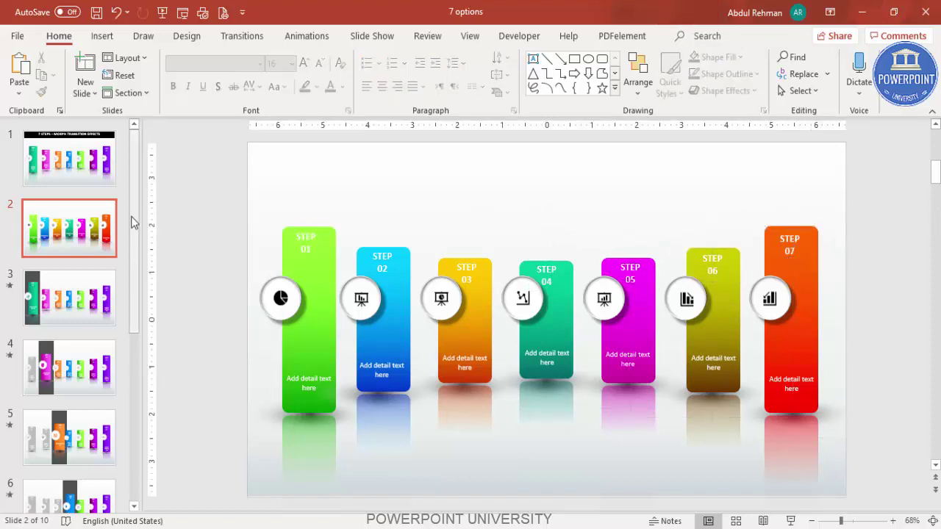
Step: Draw a tall rectangle at the slide's left edge spanning the full slide height
{"action": "left_click", "coordinate": [811, 521]}
{"action": "left_click", "coordinate": [812, 522]}
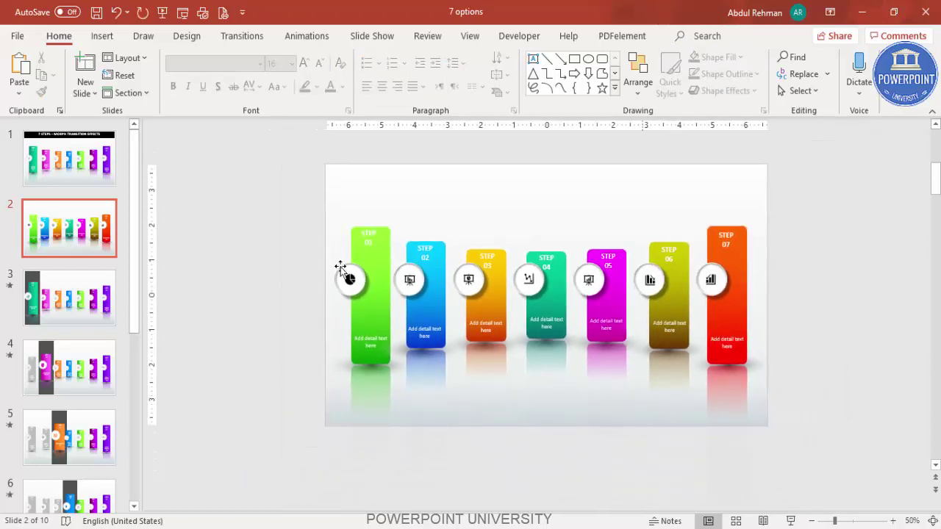
{"action": "left_click", "coordinate": [108, 37]}
{"action": "left_click", "coordinate": [217, 90]}
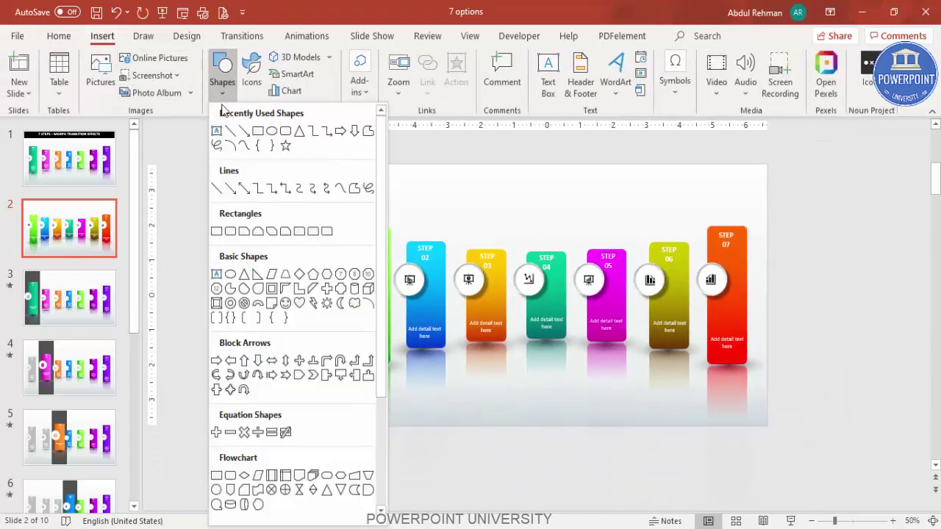
{"action": "left_click", "coordinate": [216, 232]}
{"action": "mouse_move", "coordinate": [243, 180]}
{"action": "left_mouse_down"}
{"action": "mouse_move", "coordinate": [323, 418]}
{"action": "mouse_move", "coordinate": [321, 441]}
{"action": "left_mouse_up"}
{"action": "mouse_move", "coordinate": [309, 376]}
{"action": "left_mouse_down"}
{"action": "mouse_move", "coordinate": [372, 372]}
{"action": "mouse_move", "coordinate": [369, 360]}
{"action": "left_mouse_up"}
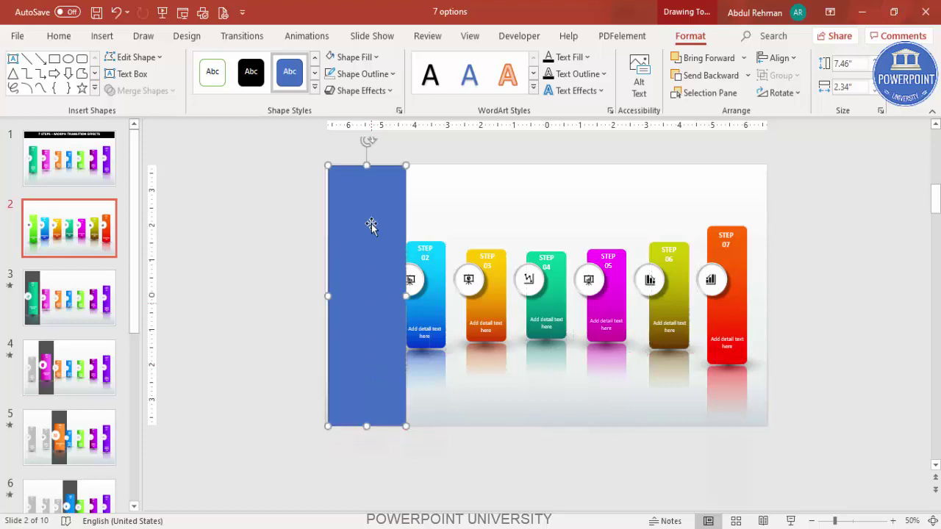
{"action": "left_click_drag", "start_coordinate": [365, 167], "coordinate": [365, 163]}
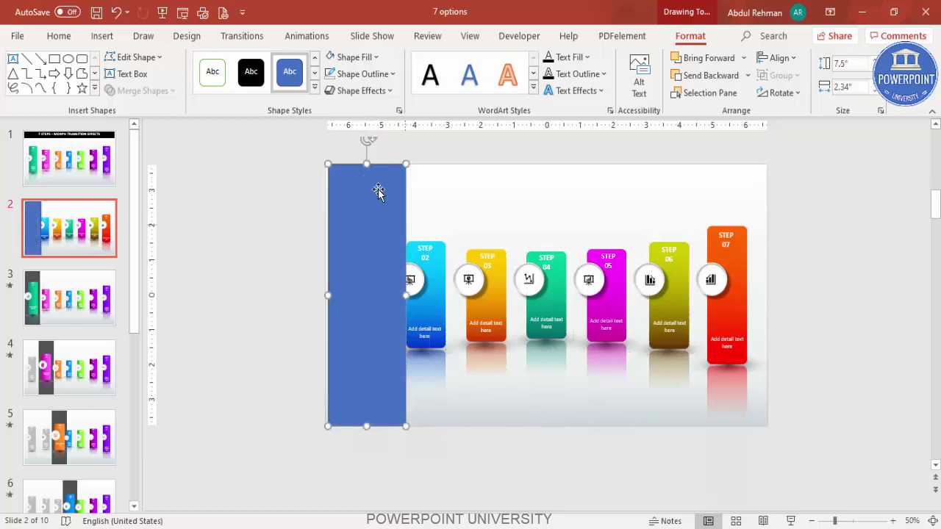
Step: Give the rectangle no outline and dark gray fill, send it to back, and nudge it off-slide left
{"action": "left_click", "coordinate": [377, 77]}
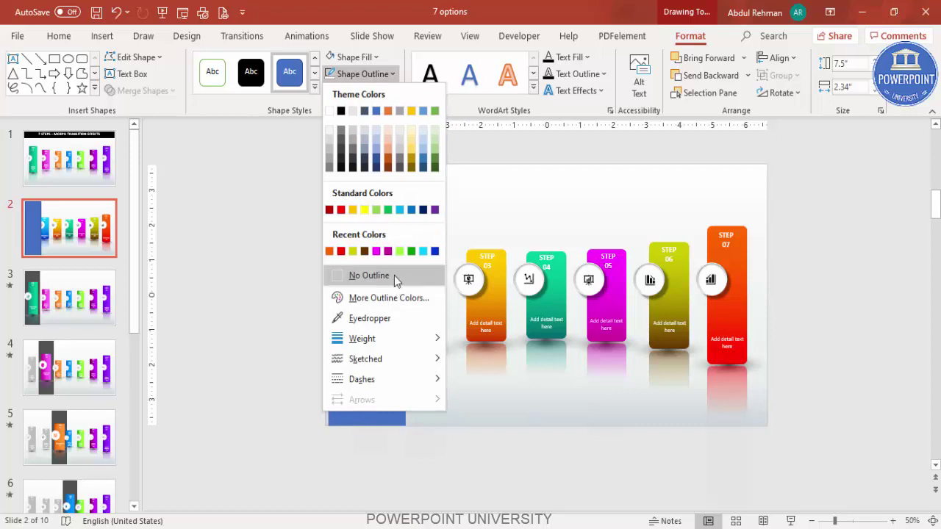
{"action": "left_click", "coordinate": [392, 276]}
{"action": "left_click", "coordinate": [372, 57]}
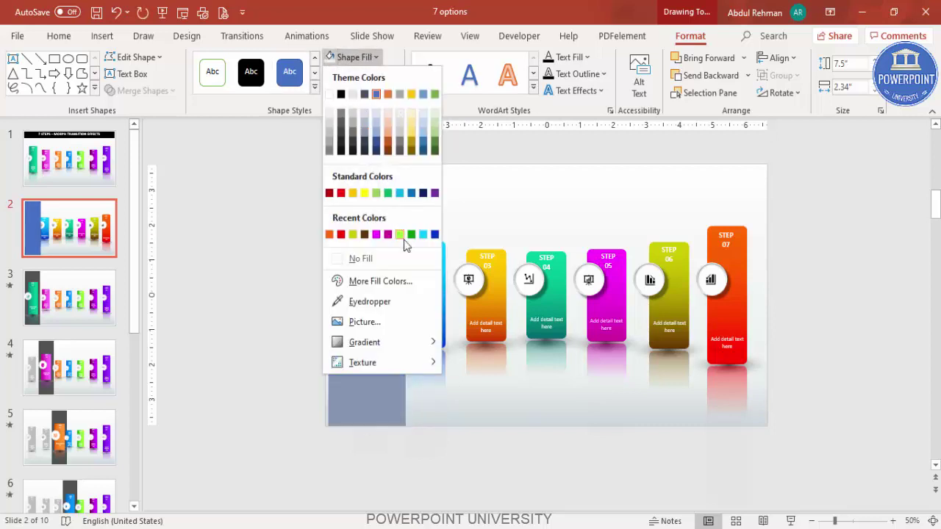
{"action": "left_click", "coordinate": [352, 144]}
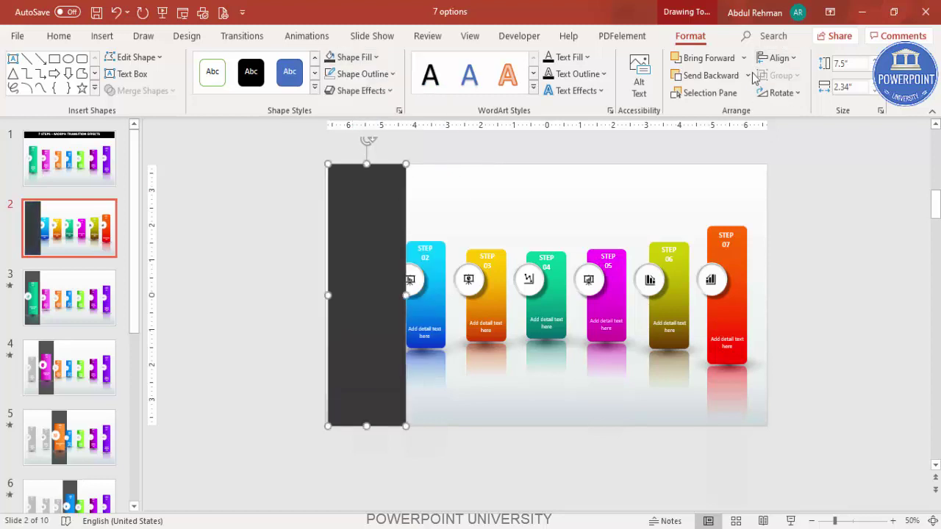
{"action": "left_click", "coordinate": [747, 75]}
{"action": "left_click", "coordinate": [726, 116]}
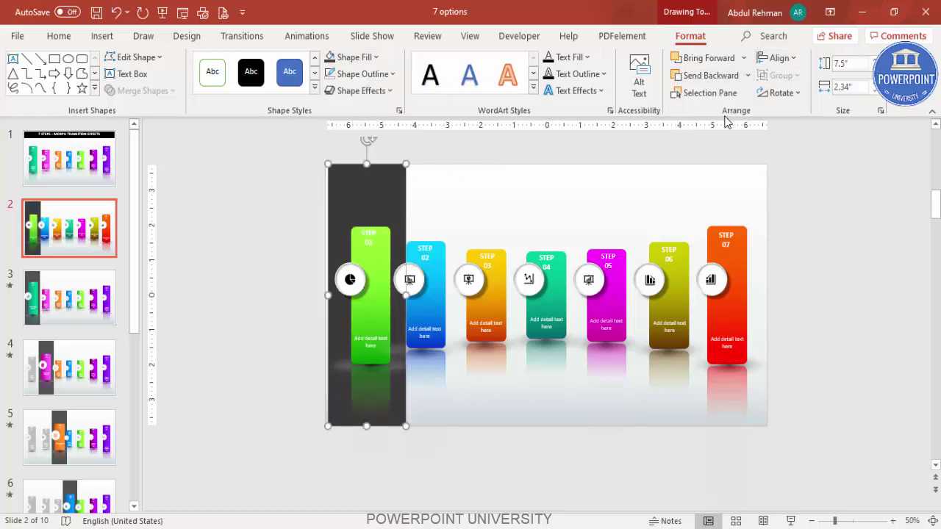
{"action": "key", "text": "Left"}
{"action": "key", "text": "Left"}
{"action": "key", "text": "Left"}
{"action": "key", "text": "Left"}
{"action": "key", "text": "Left"}
{"action": "key", "text": "Left"}
{"action": "key", "text": "Left"}
{"action": "key", "text": "Left"}
{"action": "key", "text": "Left"}
{"action": "key", "text": "Left"}
{"action": "key", "text": "Left"}
{"action": "key", "text": "Left"}
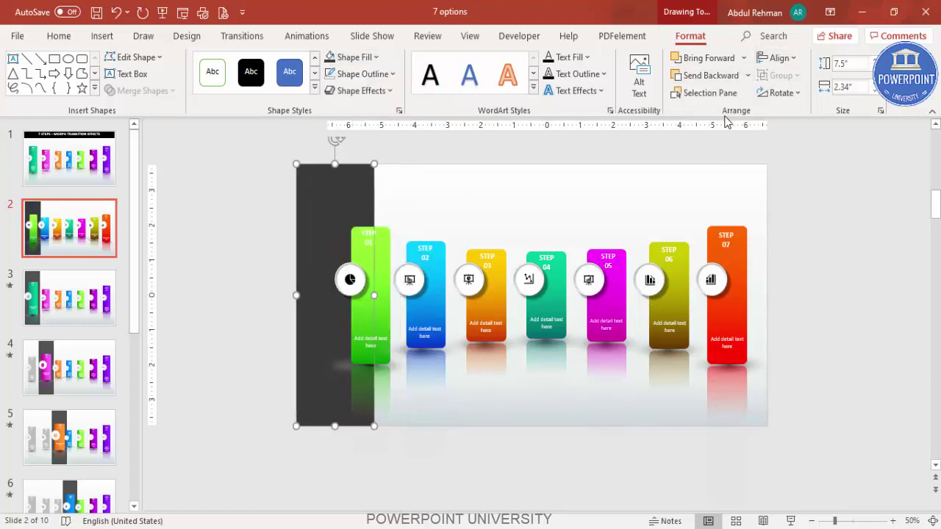
{"action": "key", "text": "ctrl+Left"}
{"action": "key", "text": "ctrl+Left"}
{"action": "key", "text": "ctrl+Left"}
{"action": "key", "text": "ctrl+Left"}
{"action": "key", "text": "ctrl+Left"}
{"action": "key", "text": "ctrl+Left"}
{"action": "key", "text": "ctrl+Left"}
{"action": "key", "text": "ctrl+Left"}
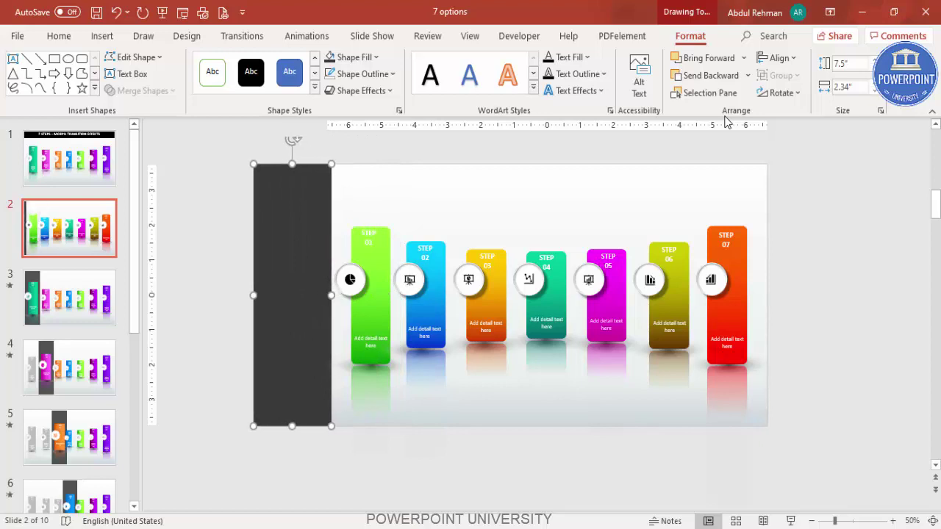
{"action": "key", "text": "ctrl+Left"}
{"action": "key", "text": "ctrl+Left"}
{"action": "key", "text": "ctrl+Left"}
{"action": "key", "text": "ctrl+Left"}
{"action": "key", "text": "ctrl+Left"}
{"action": "key", "text": "ctrl+Left"}
{"action": "key", "text": "ctrl+Left"}
{"action": "key", "text": "ctrl+Left"}
{"action": "key", "text": "ctrl+Left"}
{"action": "key", "text": "ctrl+Left"}
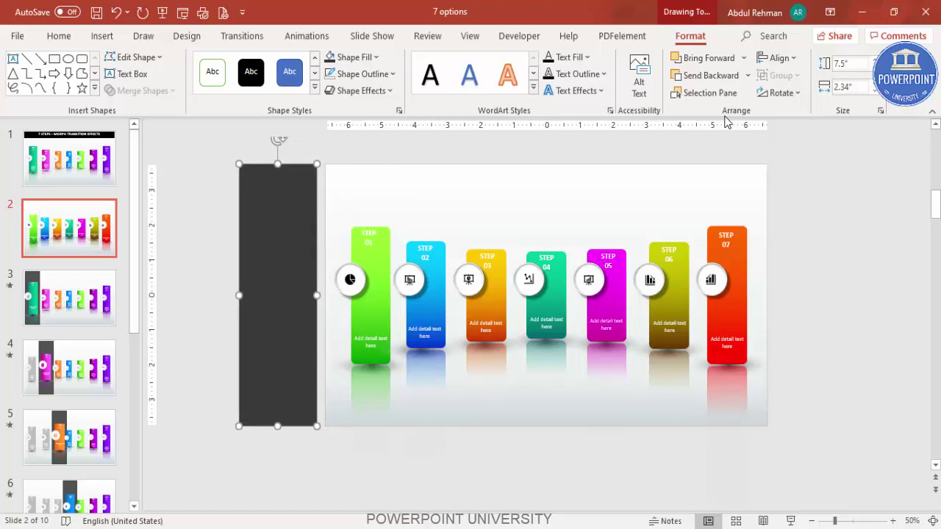
{"action": "left_click", "coordinate": [330, 378]}
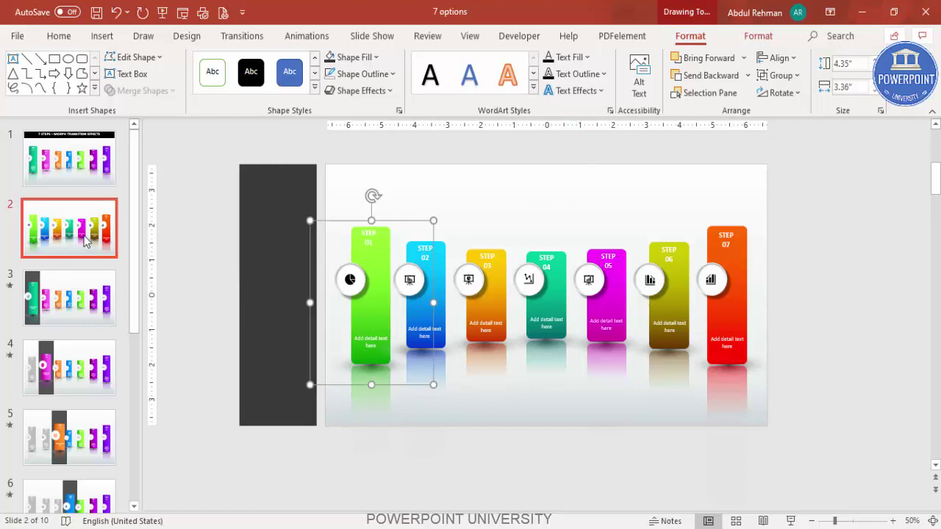
Step: Duplicate slide 2 to create a new slide 3
{"action": "left_click", "coordinate": [79, 309]}
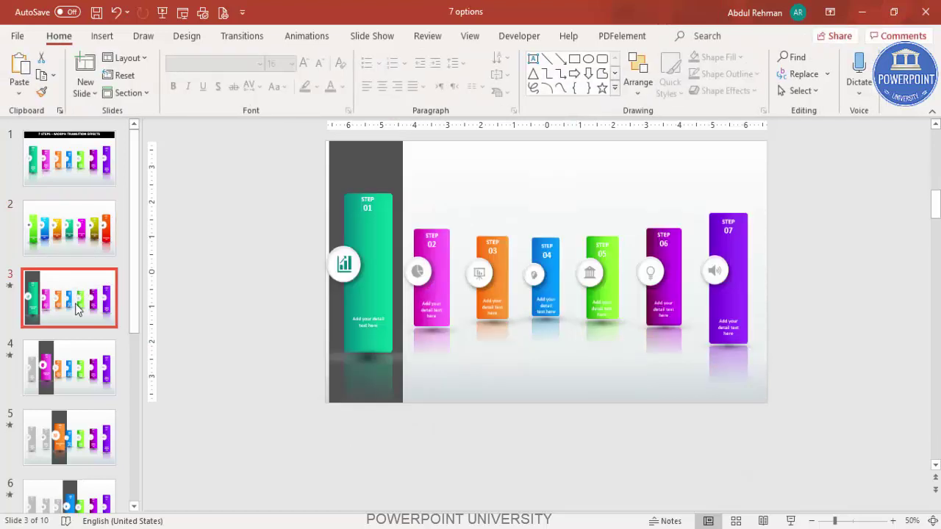
{"action": "left_click", "coordinate": [78, 246]}
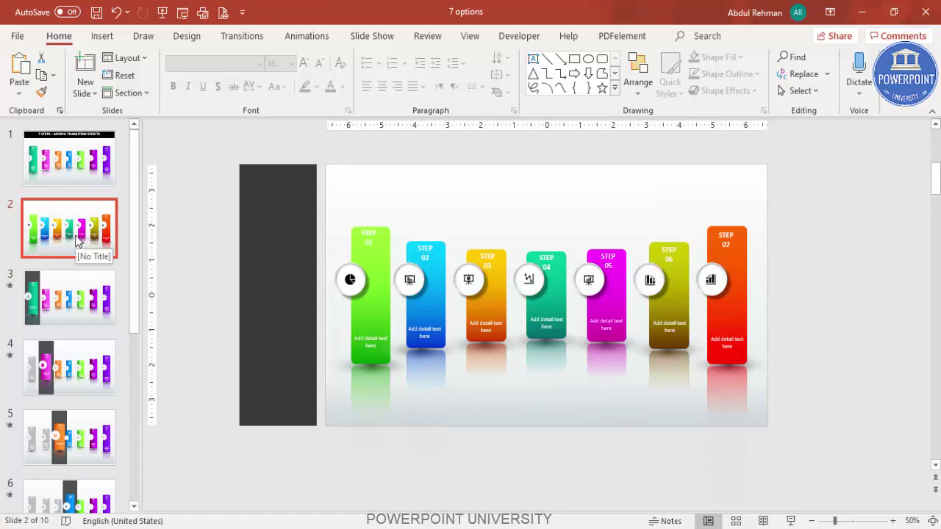
{"action": "right_click", "coordinate": [81, 239]}
{"action": "left_click", "coordinate": [140, 343]}
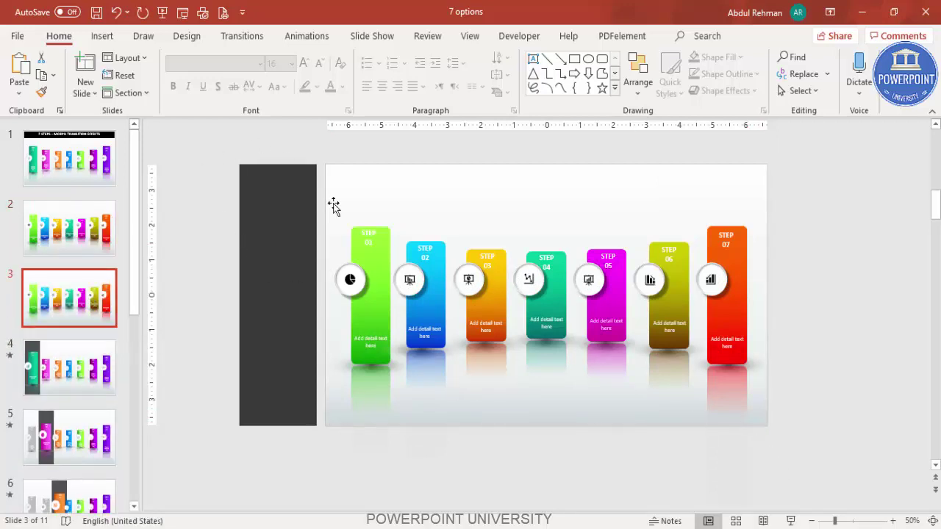
Step: Apply the Morph transition to slide 3 and preview it
{"action": "left_click", "coordinate": [247, 37]}
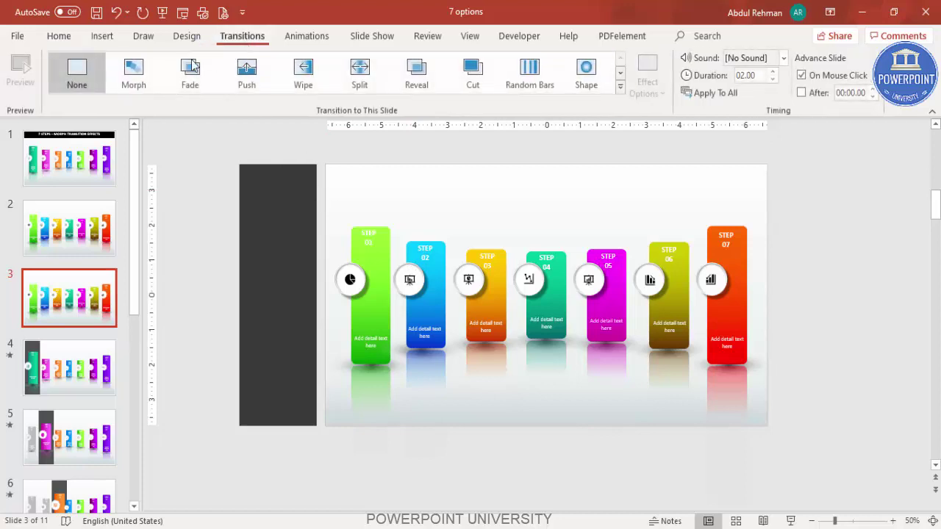
{"action": "left_click", "coordinate": [134, 83]}
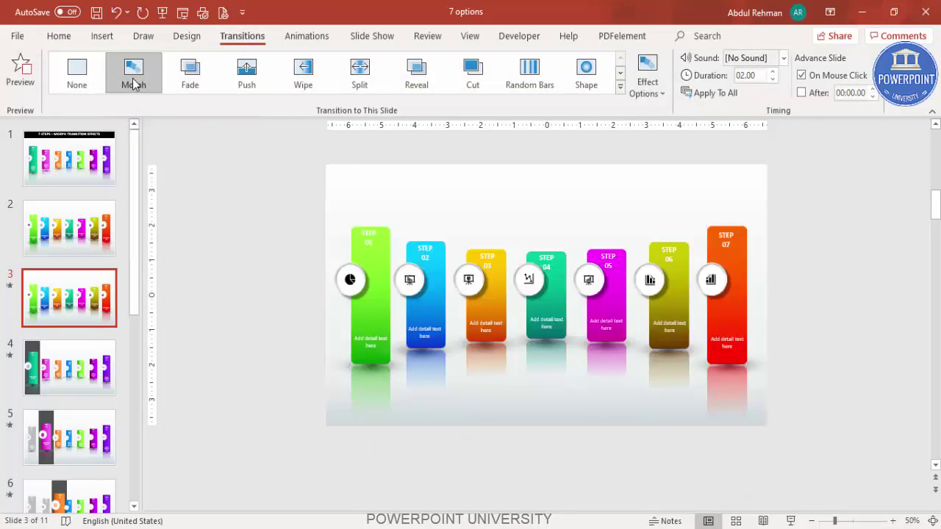
{"action": "left_click", "coordinate": [134, 83]}
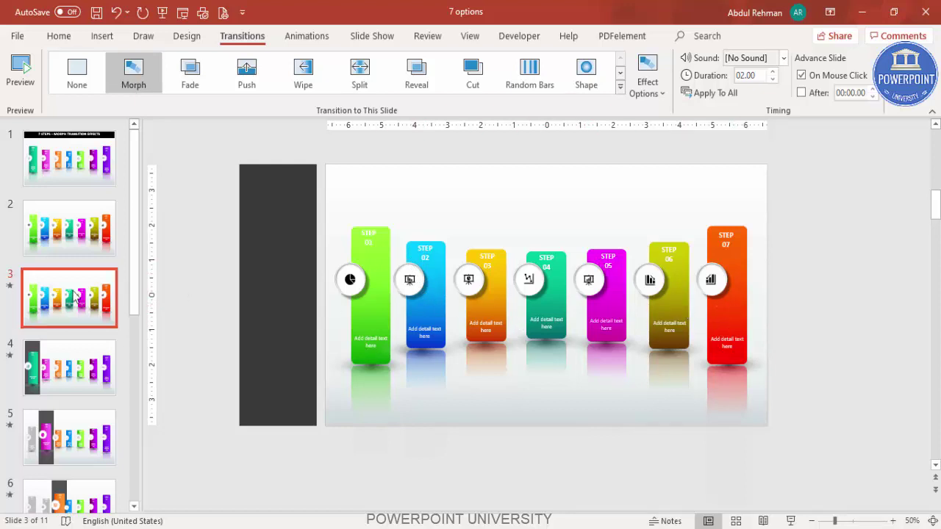
Step: Nudge slide 3's dark rectangle right until it sits behind STEP 01
{"action": "left_click", "coordinate": [263, 282]}
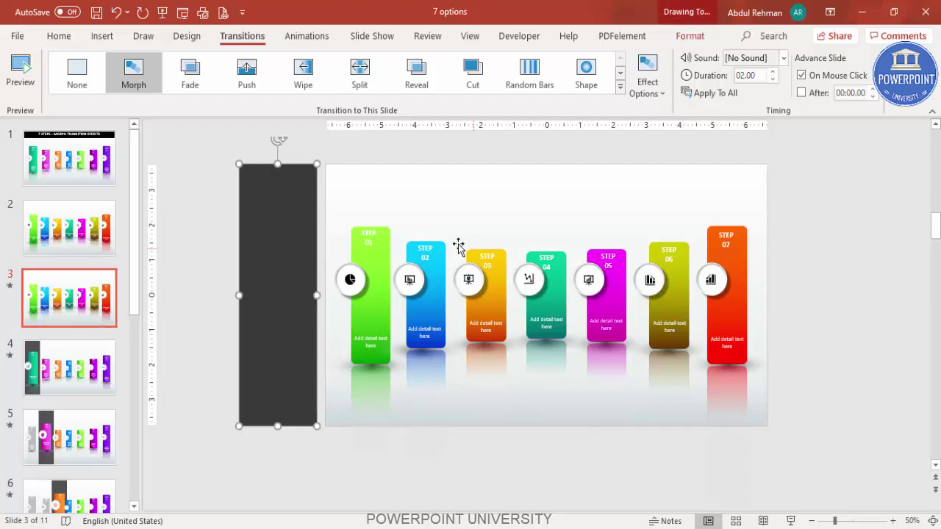
{"action": "left_click", "coordinate": [66, 242]}
{"action": "left_click", "coordinate": [81, 303]}
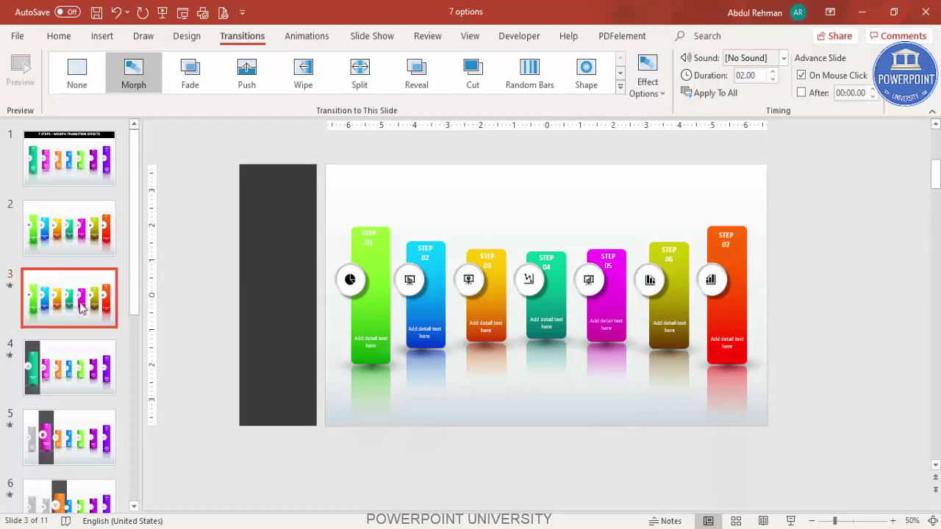
{"action": "left_click", "coordinate": [263, 294]}
{"action": "key", "text": "Right"}
{"action": "key", "text": "Right"}
{"action": "key", "text": "Right"}
{"action": "key", "text": "Right"}
{"action": "key", "text": "Right"}
{"action": "key", "text": "Right"}
{"action": "key", "text": "Right"}
{"action": "key", "text": "Right"}
{"action": "key", "text": "Right"}
{"action": "key", "text": "Right"}
{"action": "key", "text": "Right"}
{"action": "key", "text": "Right"}
{"action": "key", "text": "Right"}
{"action": "key", "text": "Right"}
{"action": "key", "text": "Right"}
{"action": "key", "text": "Right"}
{"action": "key", "text": "Right"}
{"action": "key", "text": "Right"}
{"action": "key", "text": "Right"}
{"action": "key", "text": "Right"}
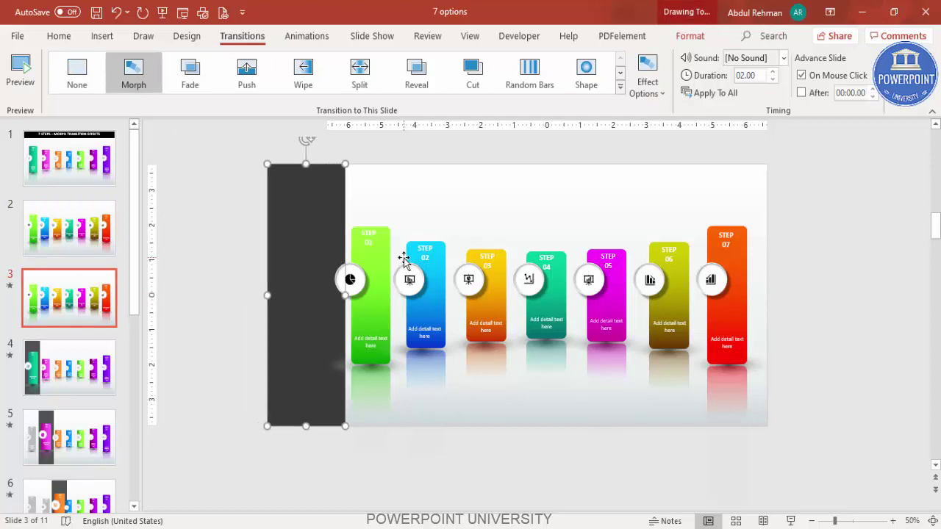
{"action": "key", "text": "Right"}
{"action": "key", "text": "Right"}
{"action": "key", "text": "Right"}
{"action": "key", "text": "Right"}
{"action": "key", "text": "Right"}
{"action": "key", "text": "Right"}
{"action": "key", "text": "Right"}
{"action": "key", "text": "Right"}
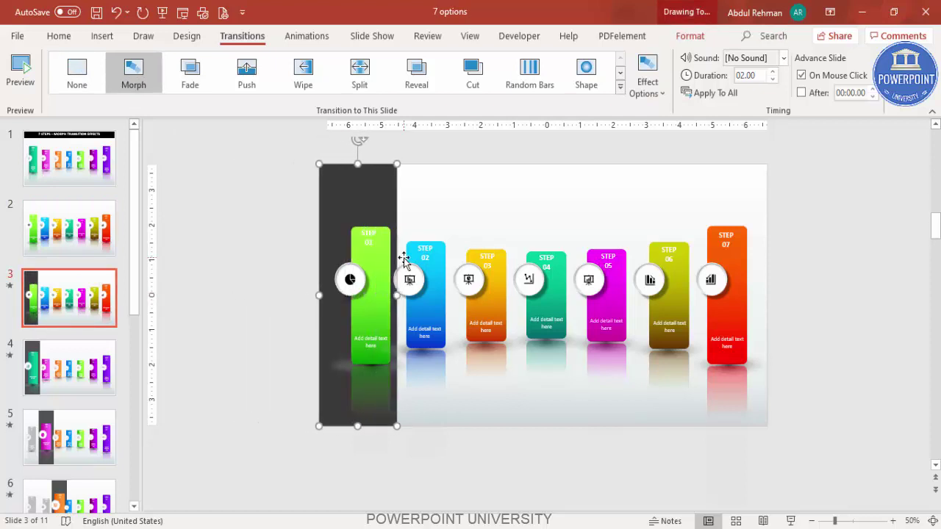
{"action": "key", "text": "Right"}
{"action": "key", "text": "Right"}
{"action": "key", "text": "Right"}
{"action": "key", "text": "Right"}
{"action": "key", "text": "Right"}
{"action": "key", "text": "Right"}
{"action": "key", "text": "Right"}
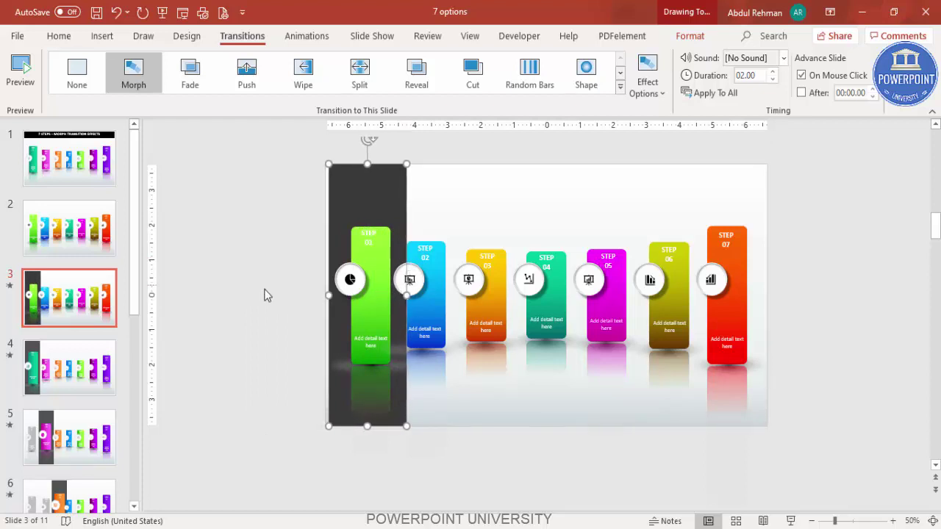
Step: Play the slide show from slide 2 to test the Morph, then adjust its duration
{"action": "left_click", "coordinate": [68, 248]}
{"action": "left_click", "coordinate": [793, 522]}
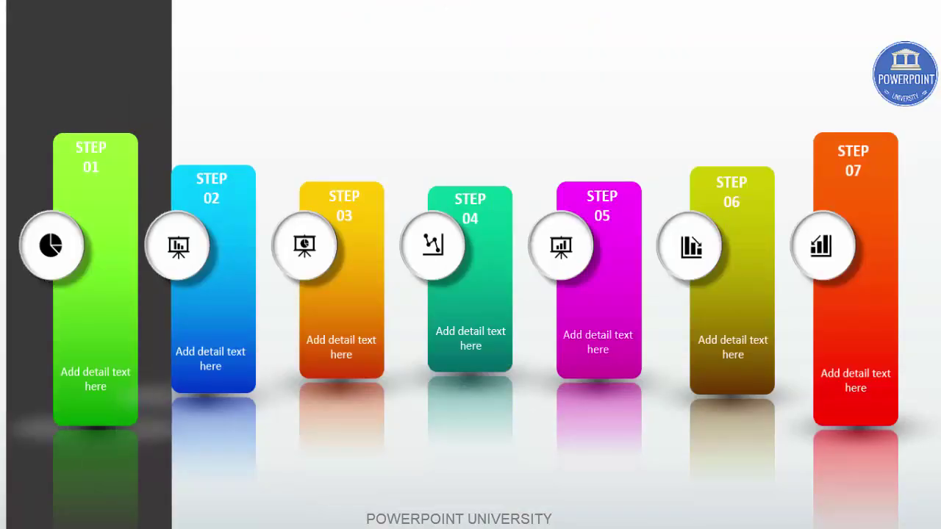
{"action": "key", "text": "Escape"}
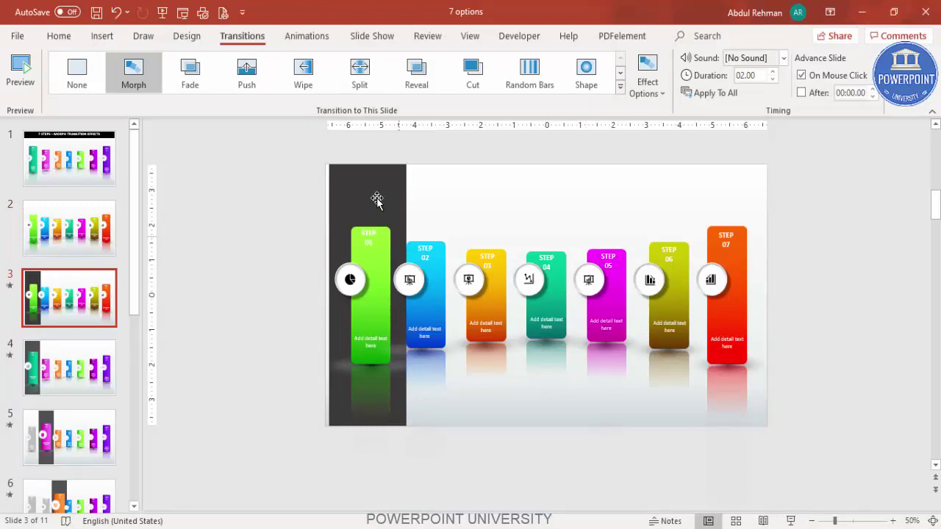
{"action": "left_click", "coordinate": [377, 190]}
{"action": "left_click", "coordinate": [772, 73]}
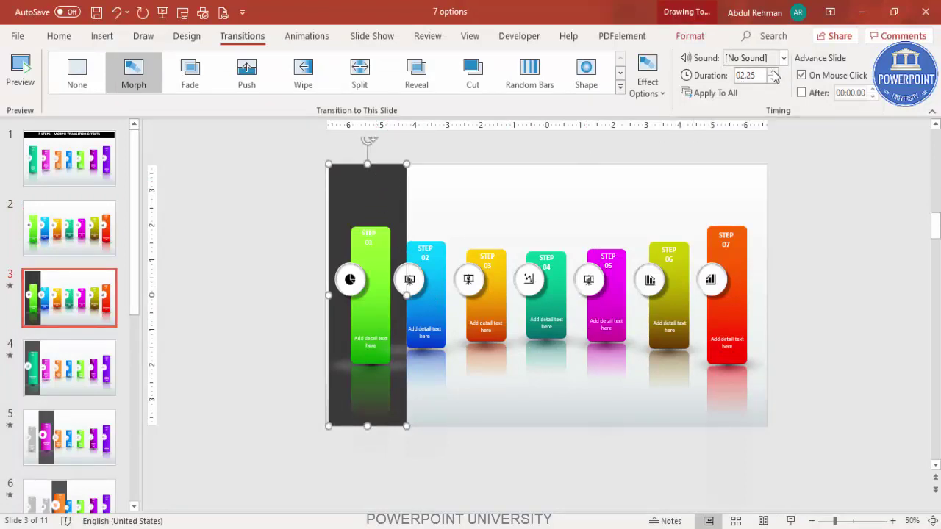